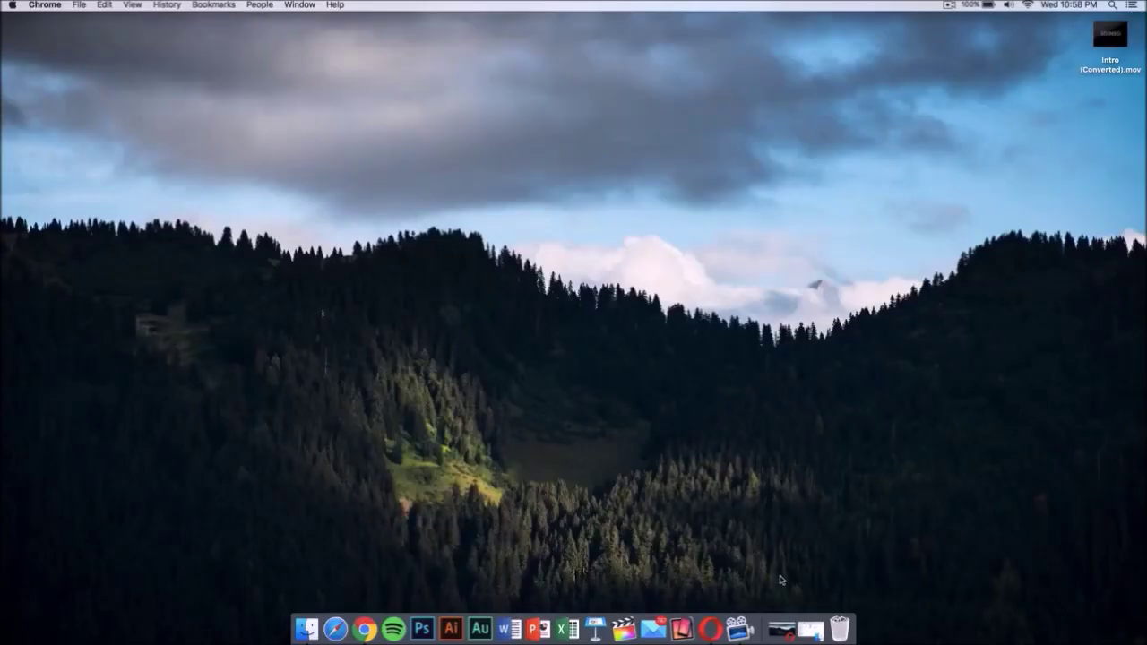
Step: Bring the Opera window showing the Leysin forest photo page to the front
left_click(711, 630)
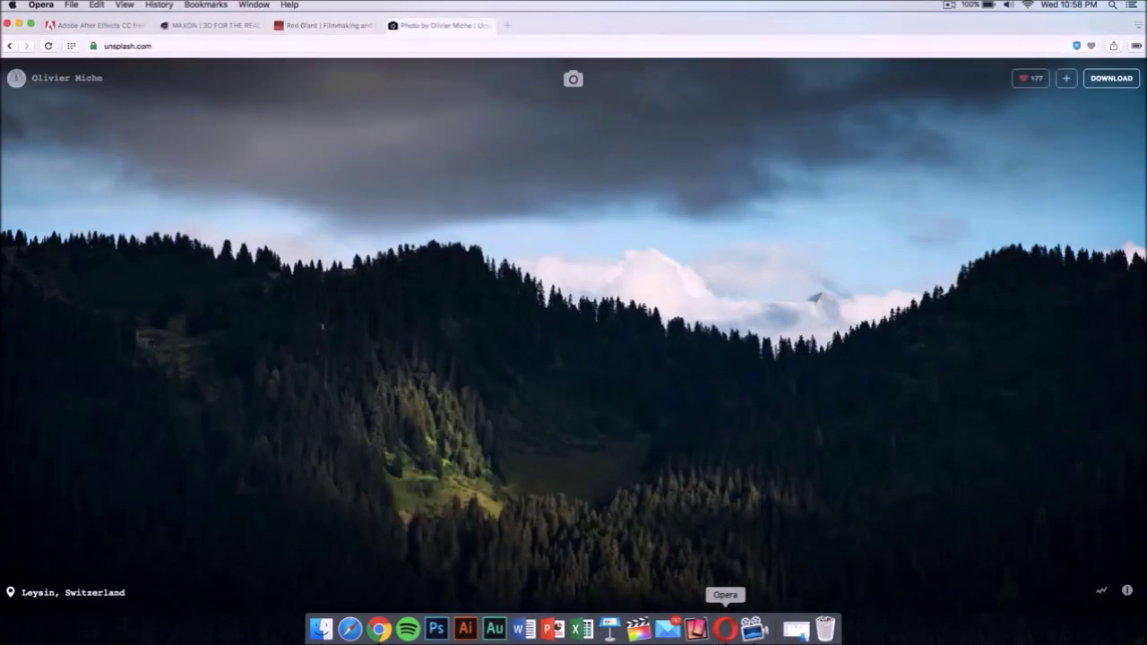
Step: Close the Unsplash tab and start the free trial from the After Effects product page
left_click(395, 25)
left_click(96, 22)
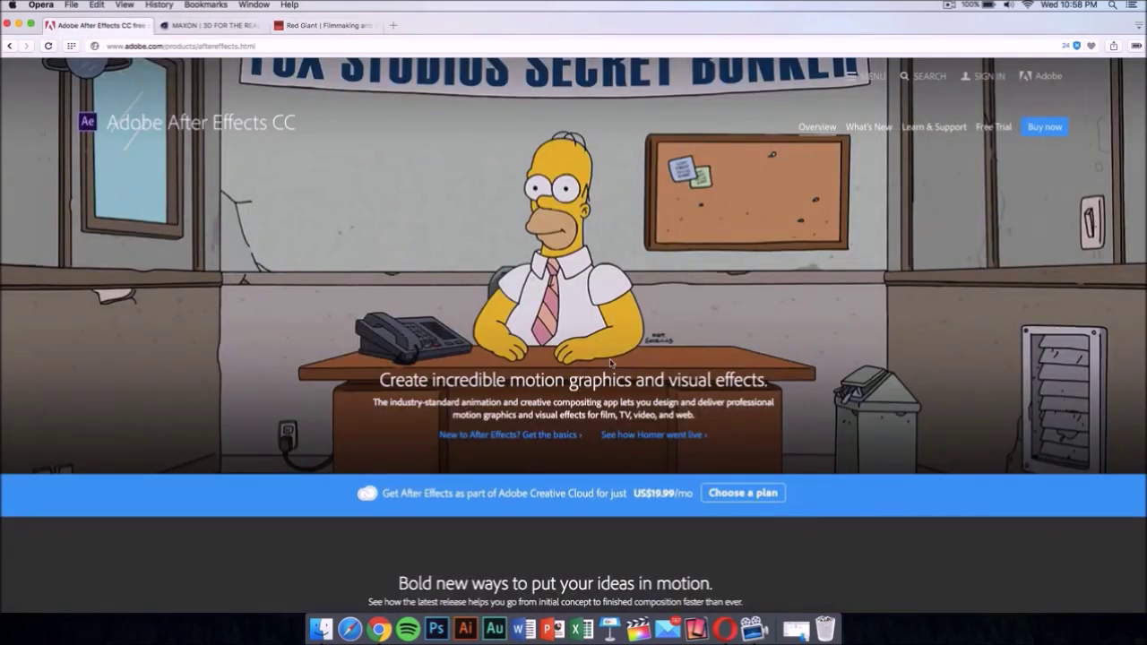
scroll(612, 363, "down", 5)
scroll(645, 362, "up", 5)
left_click(990, 128)
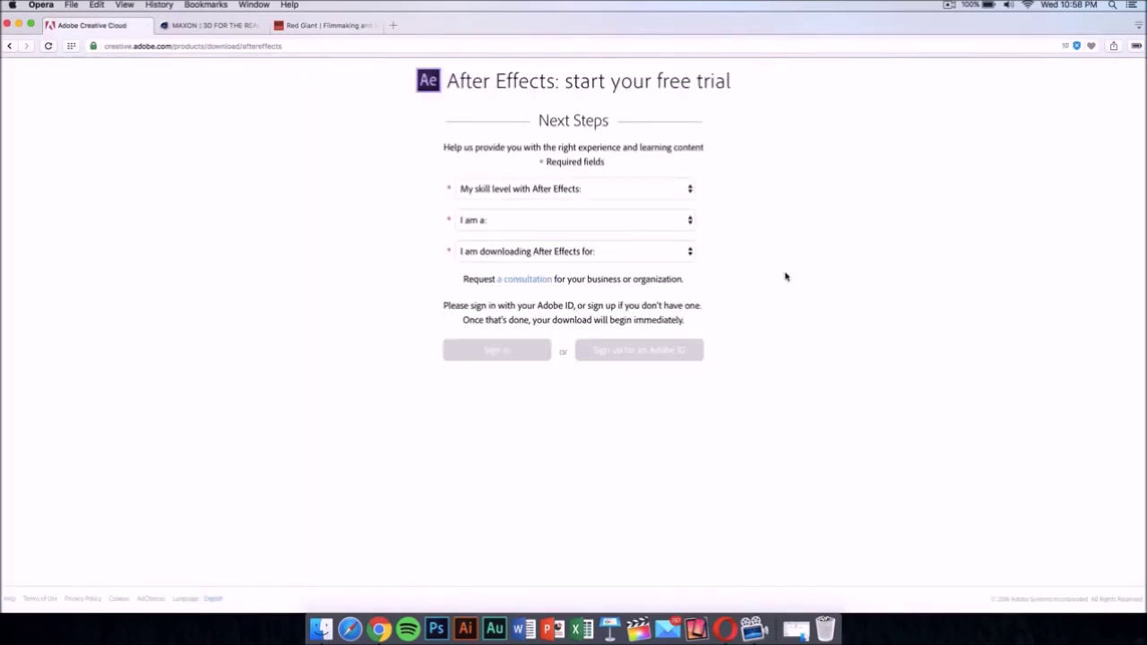
Step: Answer Experienced, Web or Mobile Designer/Developer and organizational use, then open and close Adobe ID sign-up
left_click(631, 189)
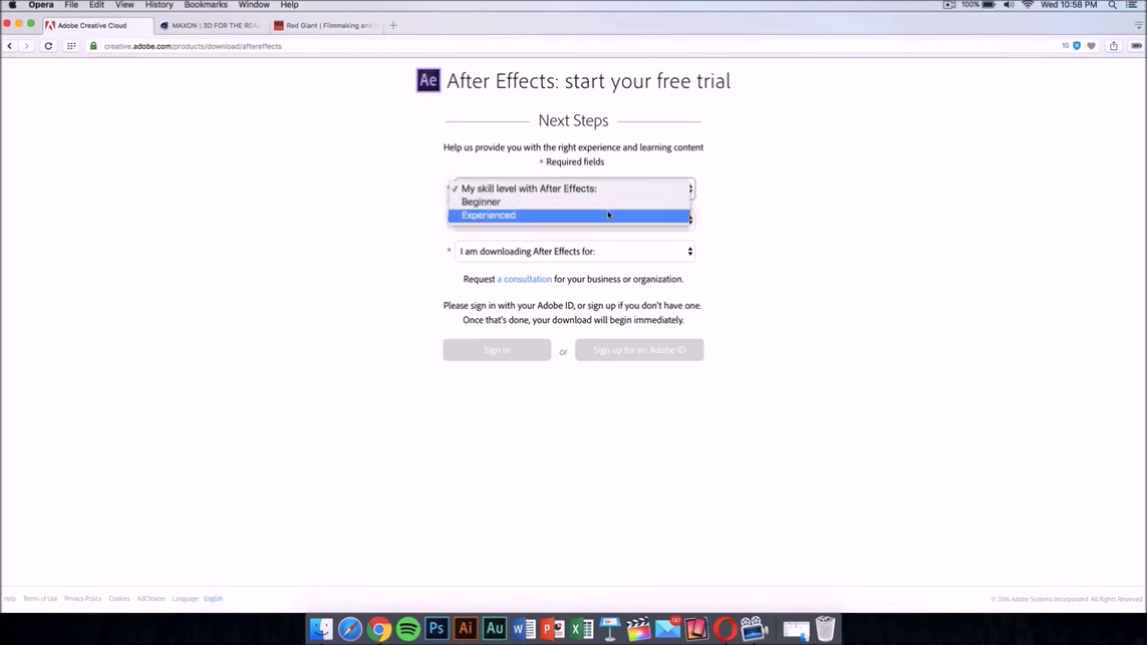
left_click(607, 215)
left_click(607, 220)
left_click(595, 262)
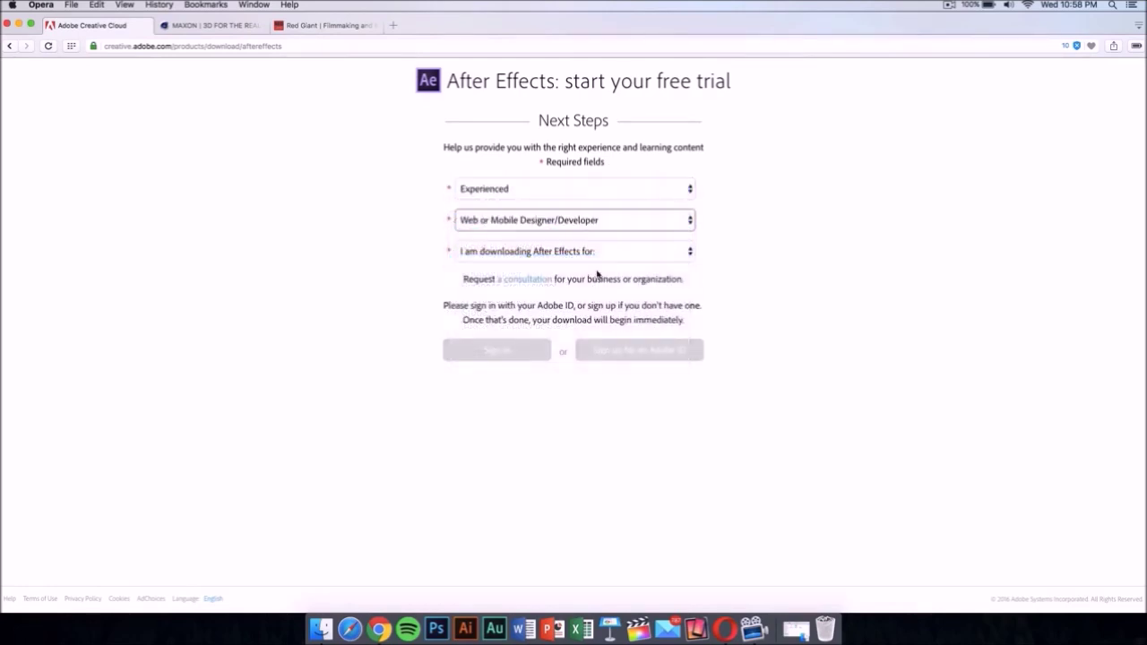
left_click(598, 251)
left_click(600, 306)
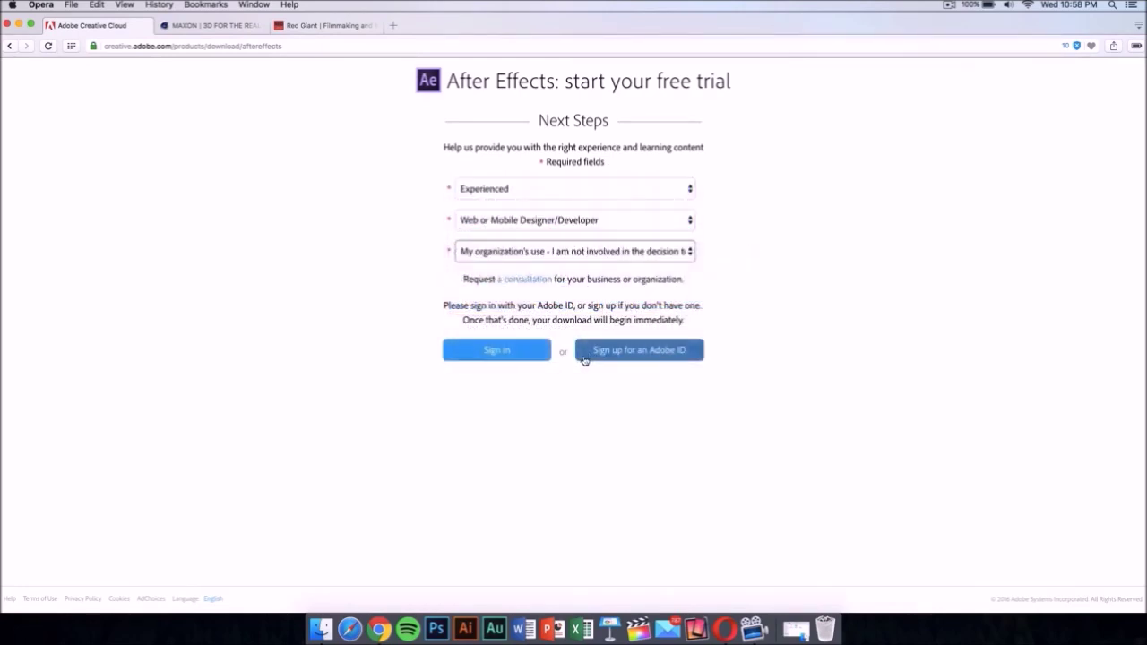
left_click(613, 359)
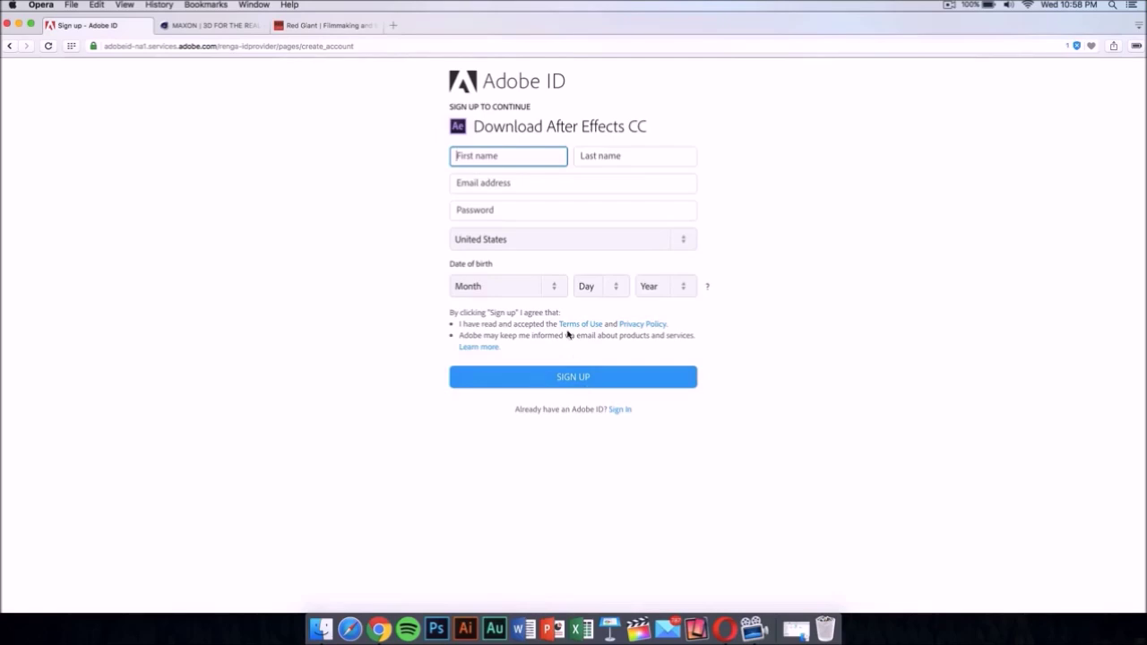
left_click(52, 27)
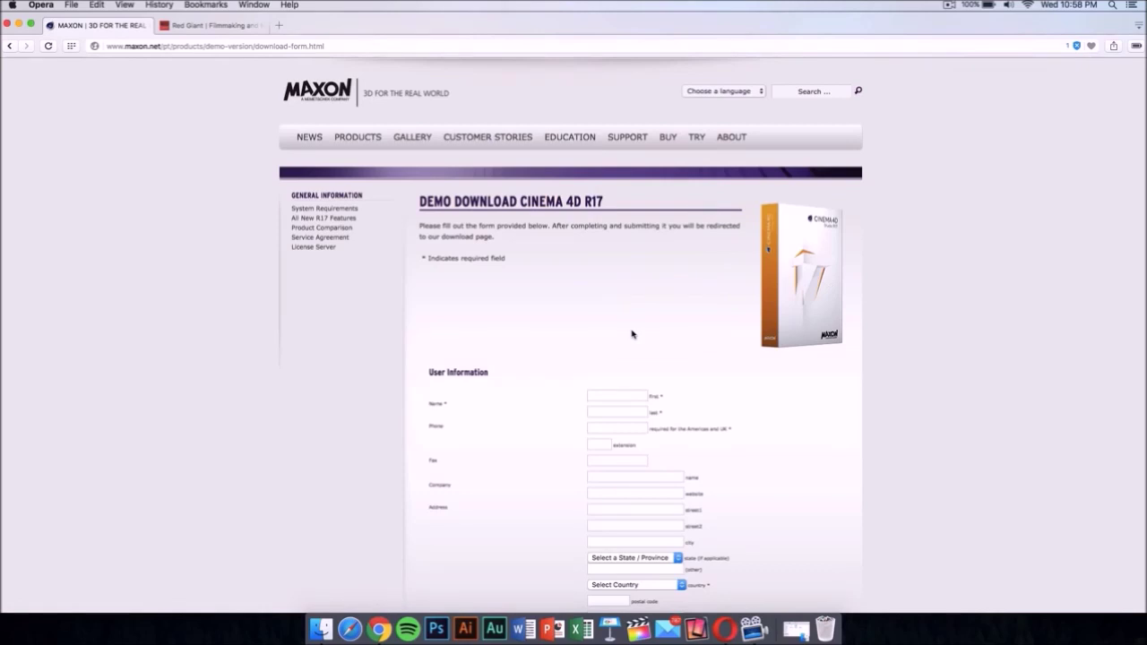
Step: Scroll through MAXON's Cinema 4D R17 demo download form
scroll(632, 335, "down", 15)
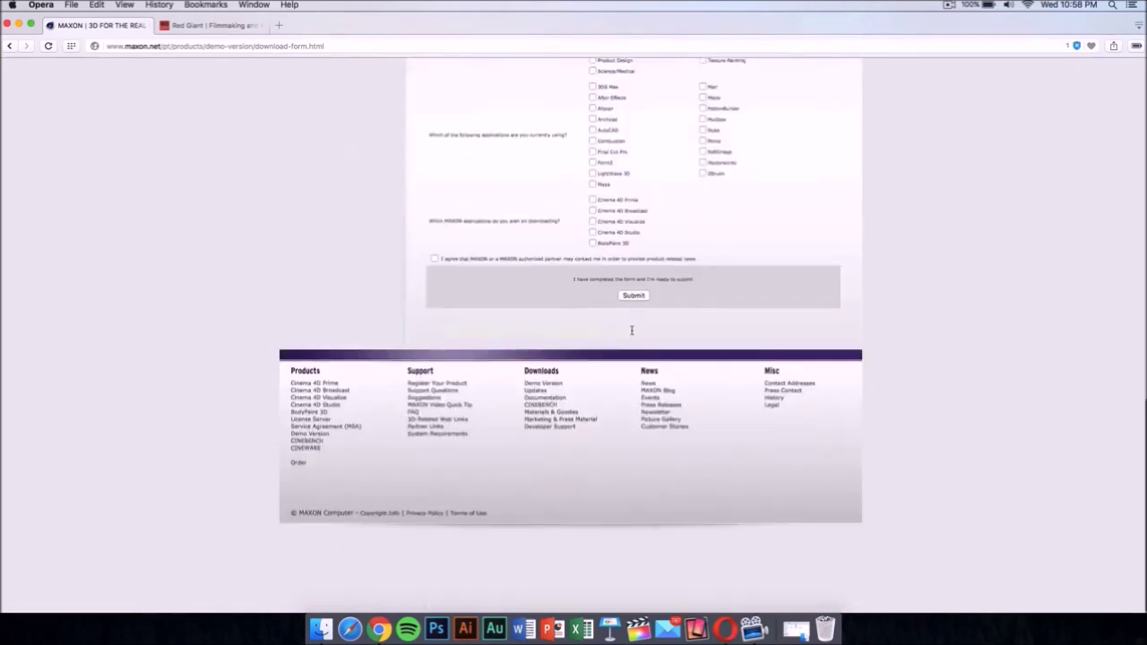
scroll(632, 335, "up", 15)
scroll(631, 334, "down", 5)
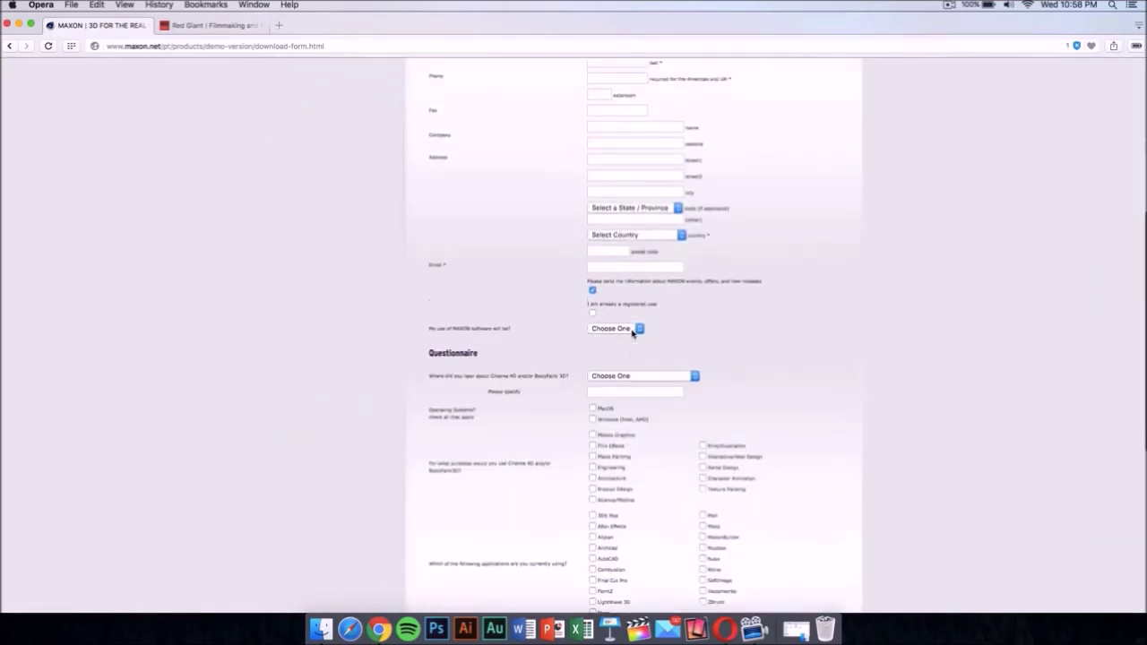
scroll(632, 334, "up", 5)
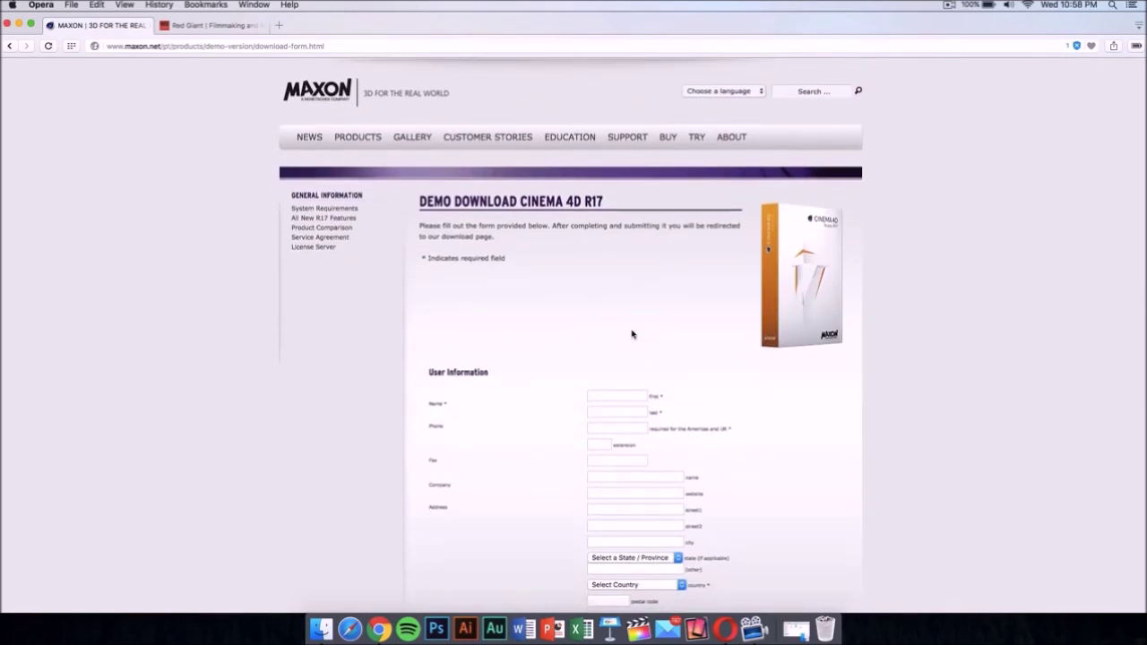
scroll(599, 314, "down", 15)
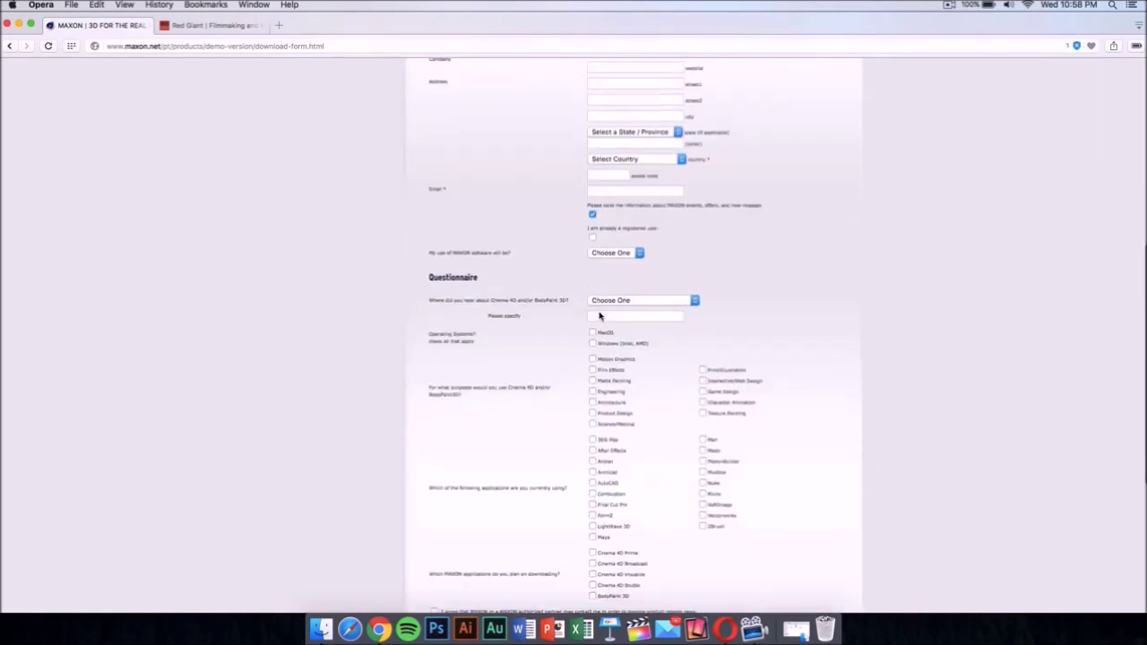
scroll(600, 312, "up", 15)
scroll(599, 314, "down", 15)
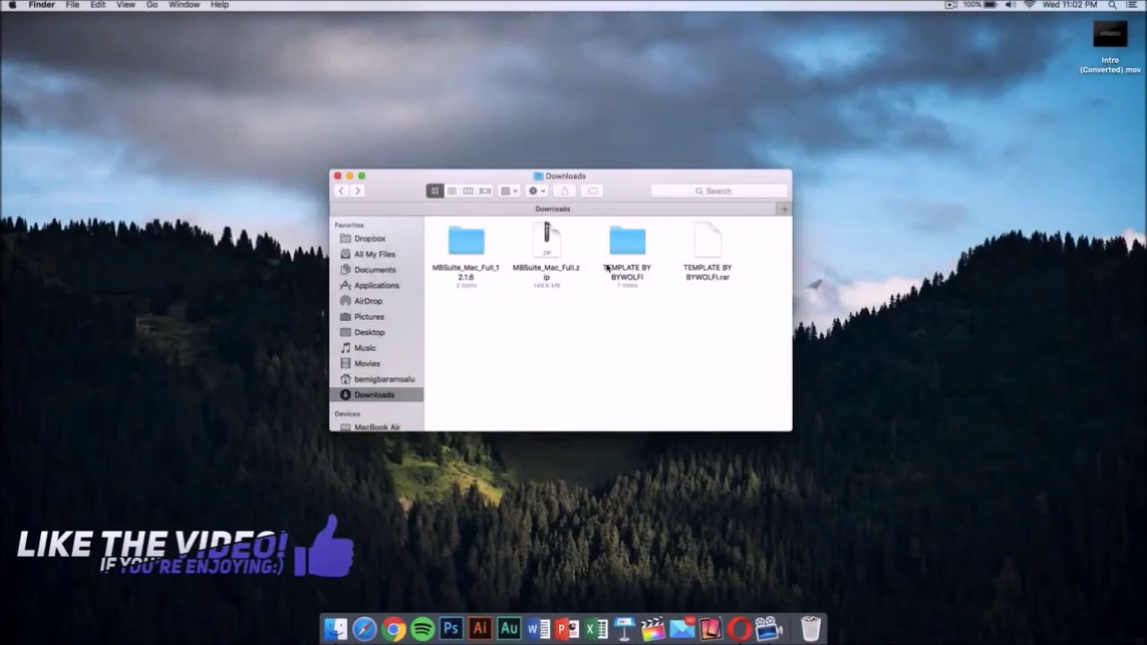
Step: Open C4D Part.c4d from the TEMPLATE BY BYWOLFI folder in Cinema 4D
double_click(626, 243)
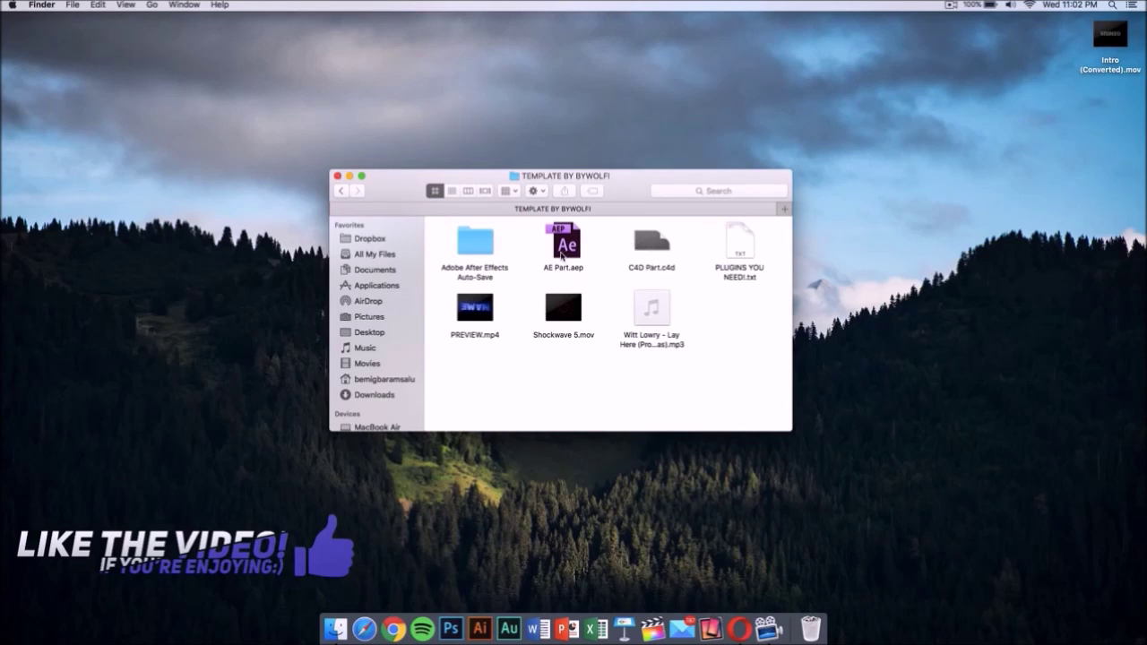
double_click(649, 244)
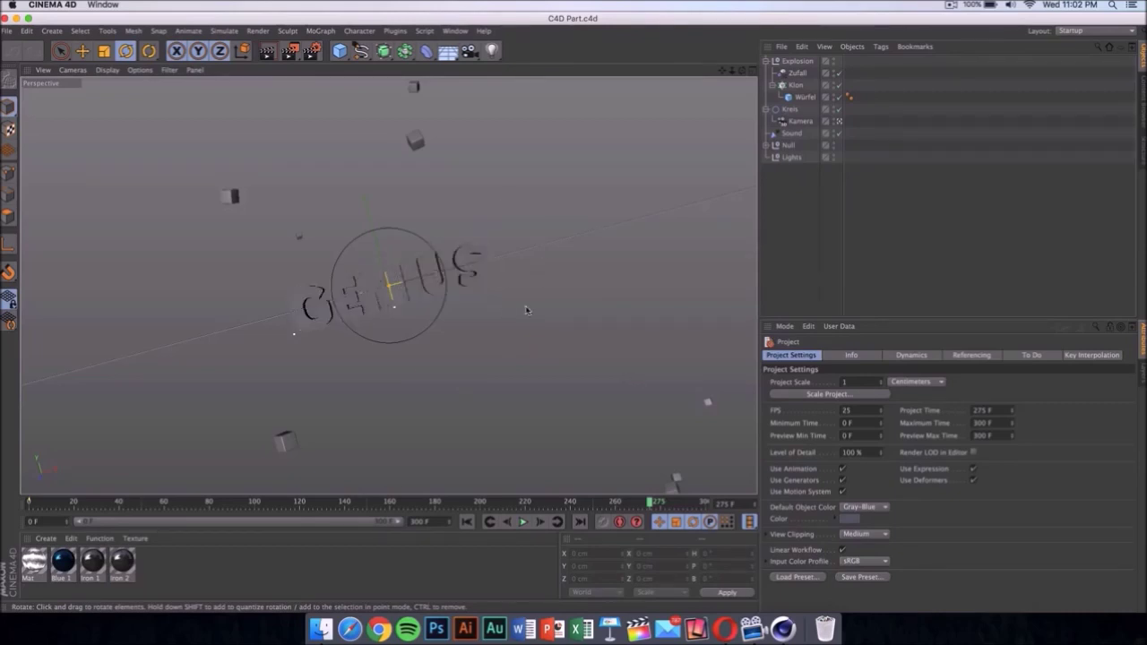
Step: Select the MoText and replace GENIUS in its Attributes Text field
left_click(482, 283)
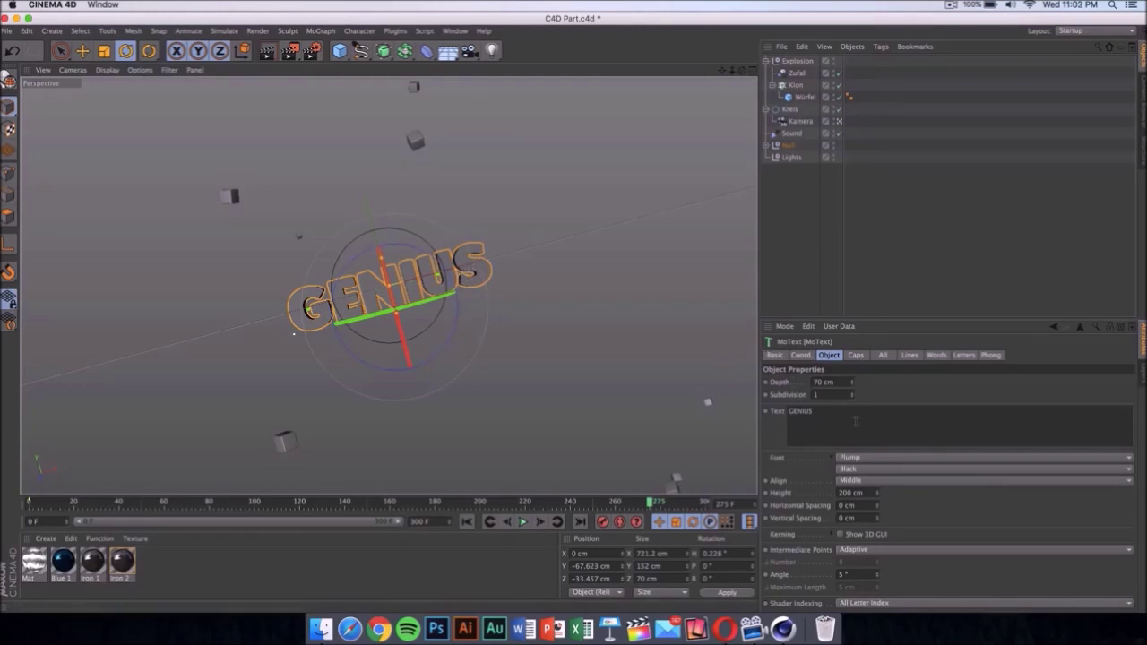
double_click(856, 420)
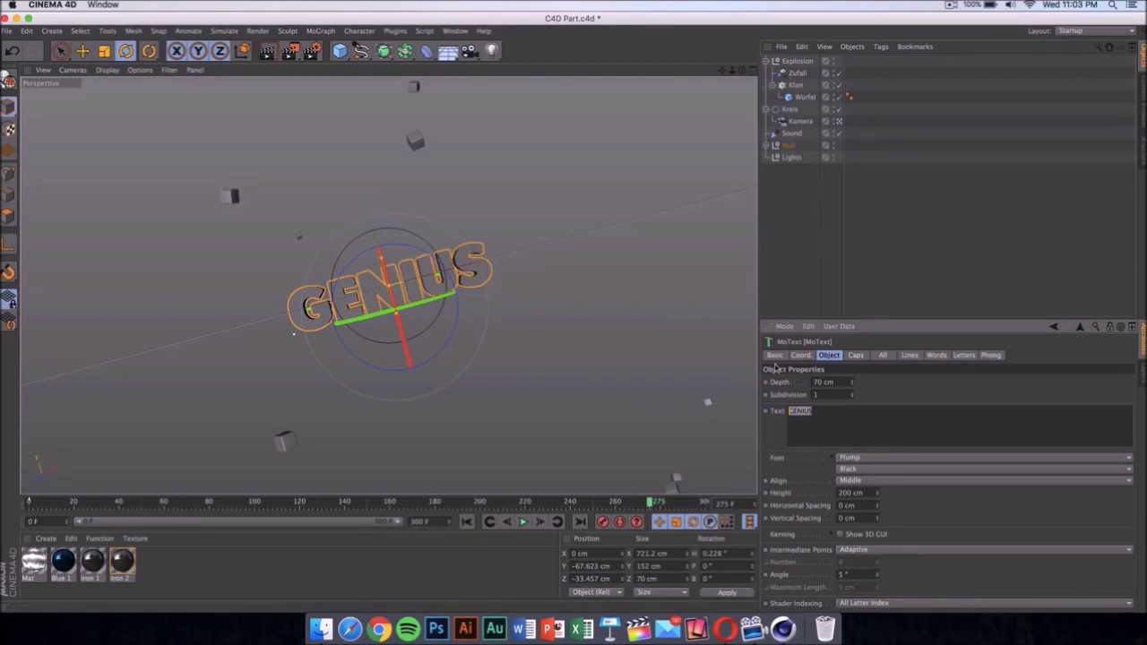
key("BackSpace")
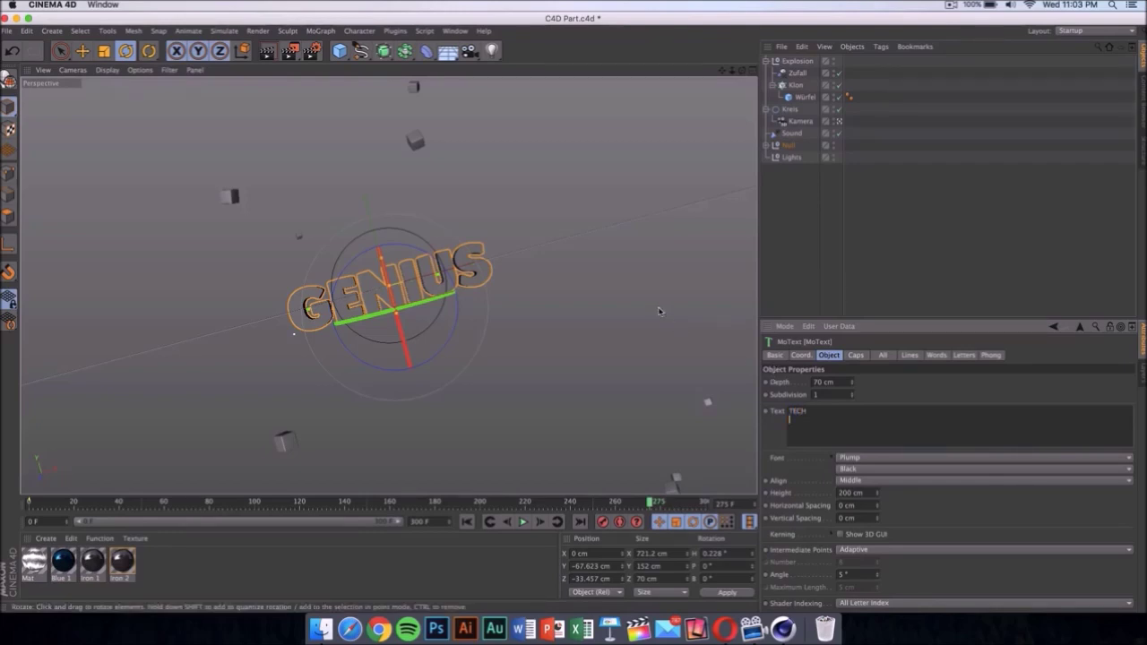
left_click(659, 311)
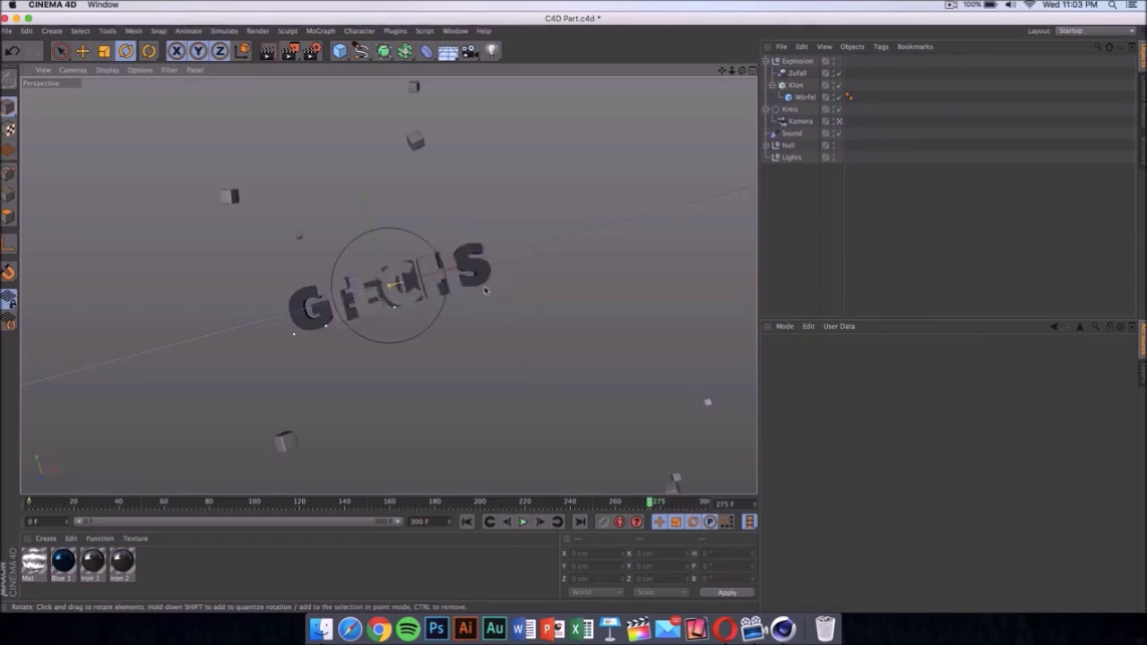
Step: Retype the 3D text as TECH, then play the animation and pause at frame 216
left_click(482, 283)
key("super+a")
key("BackSpace")
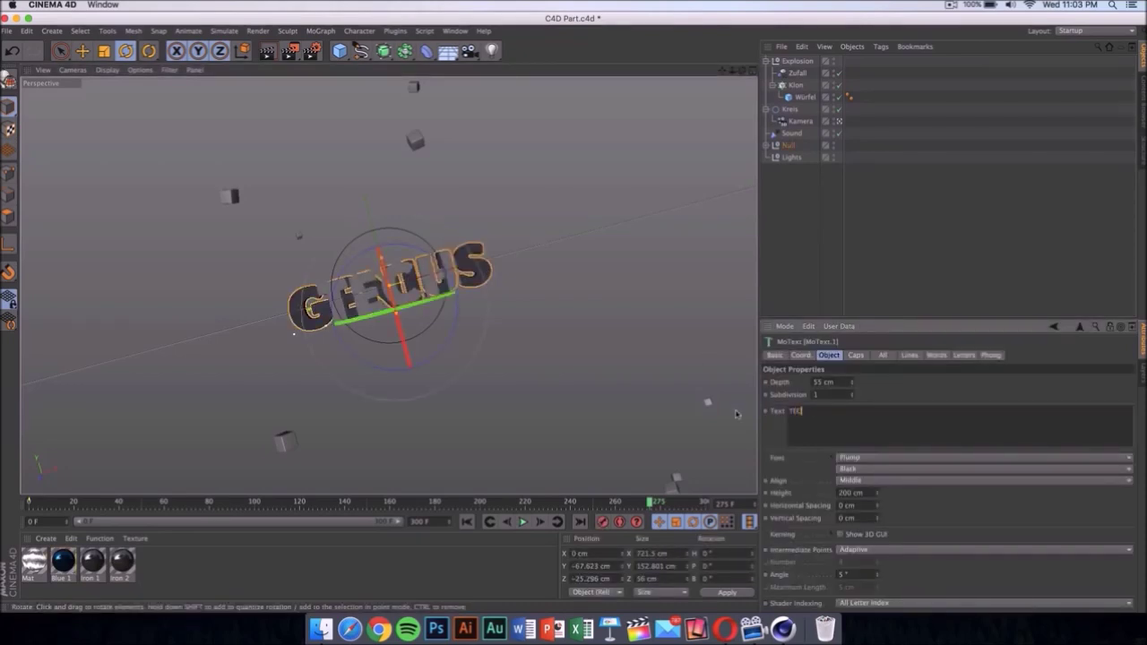
type("TECH")
left_click(658, 295)
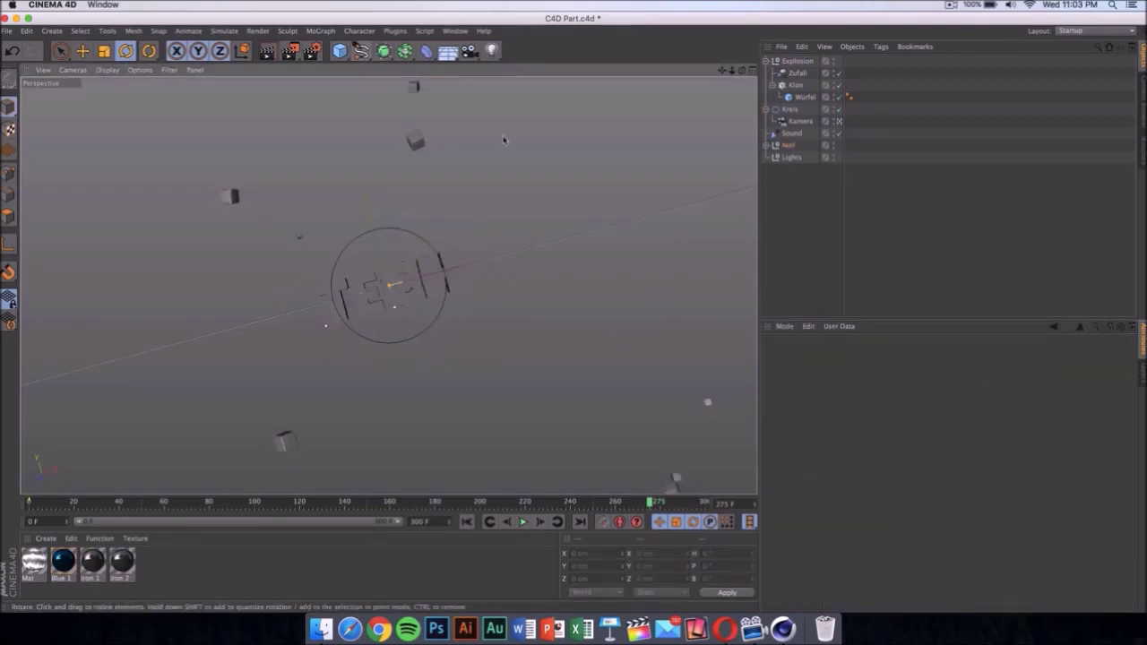
left_click(525, 523)
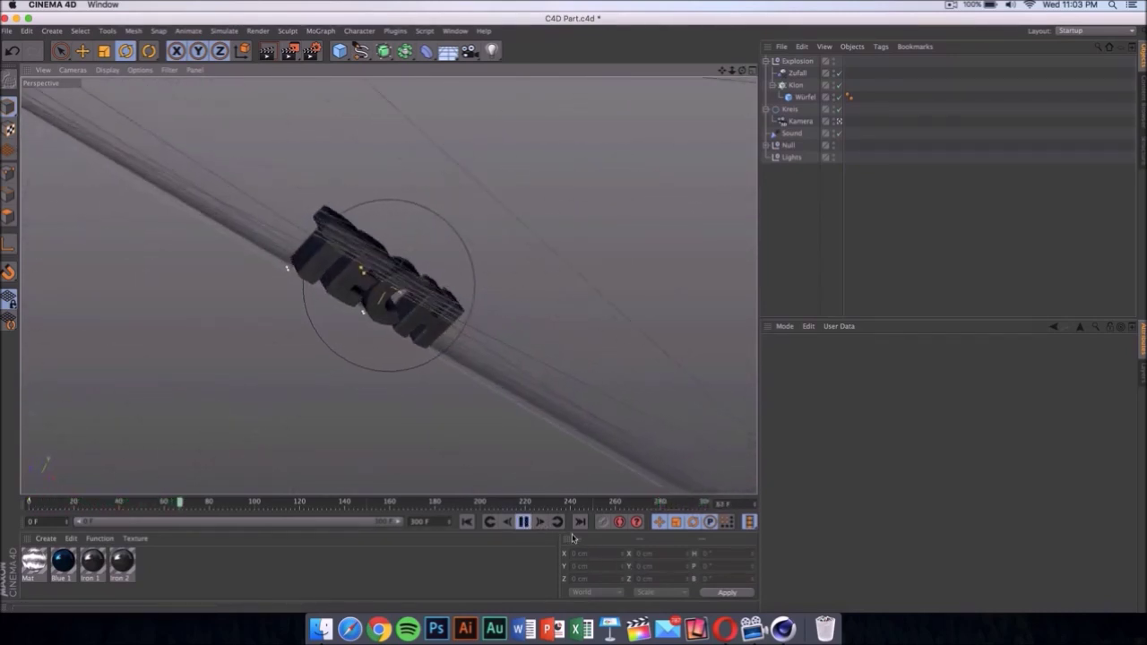
left_click(524, 522)
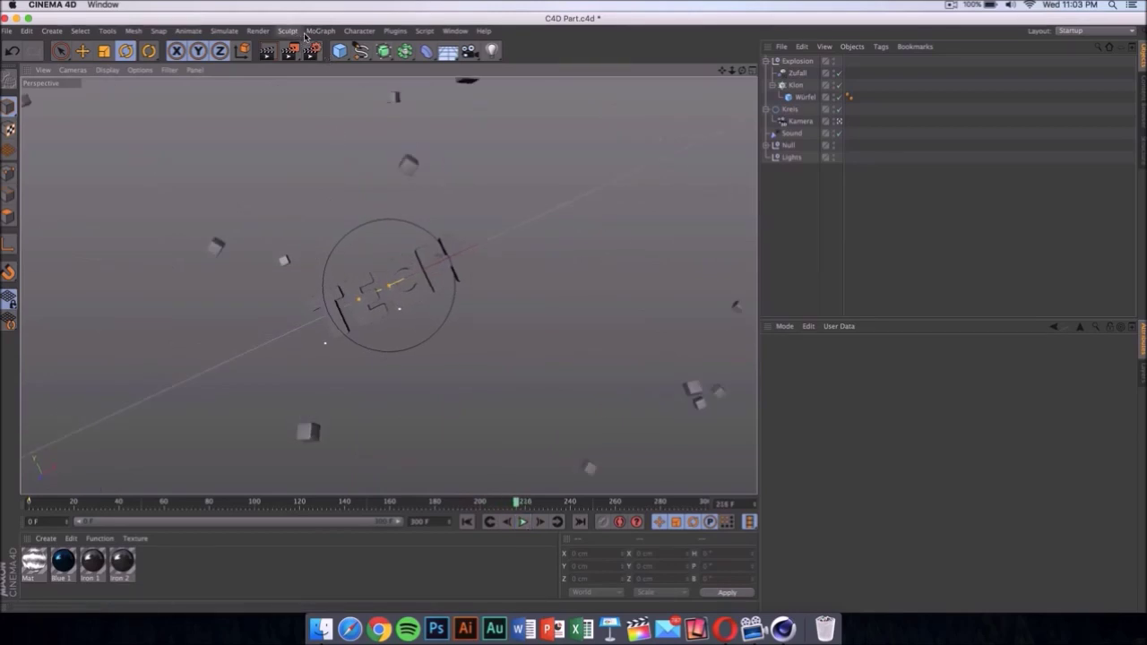
left_click(259, 31)
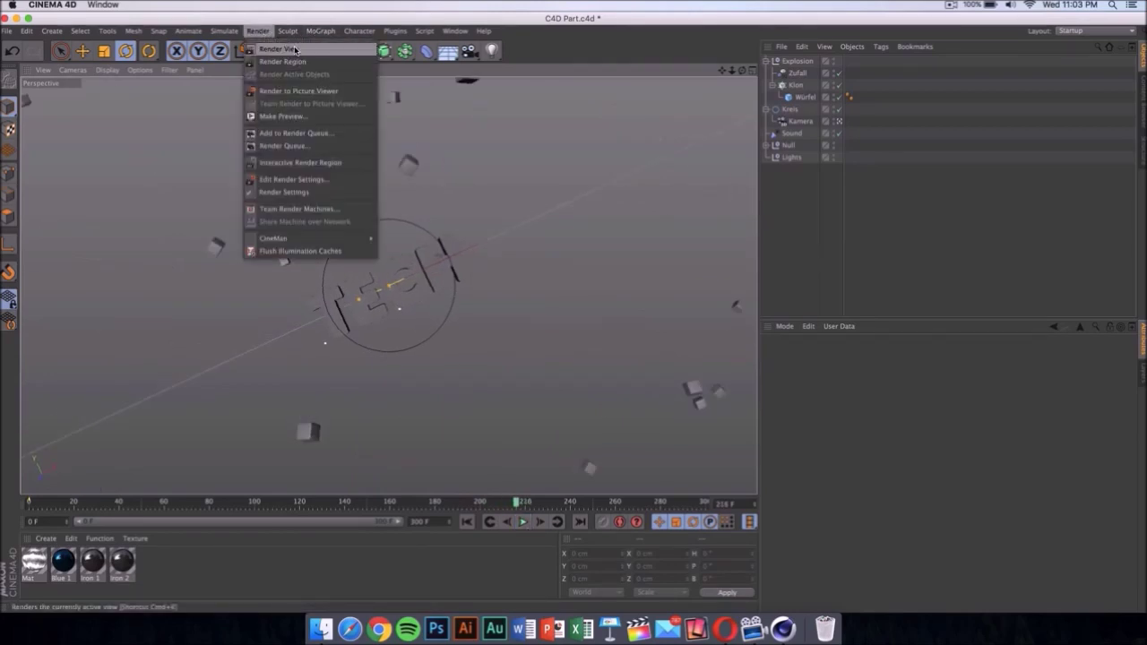
left_click(295, 51)
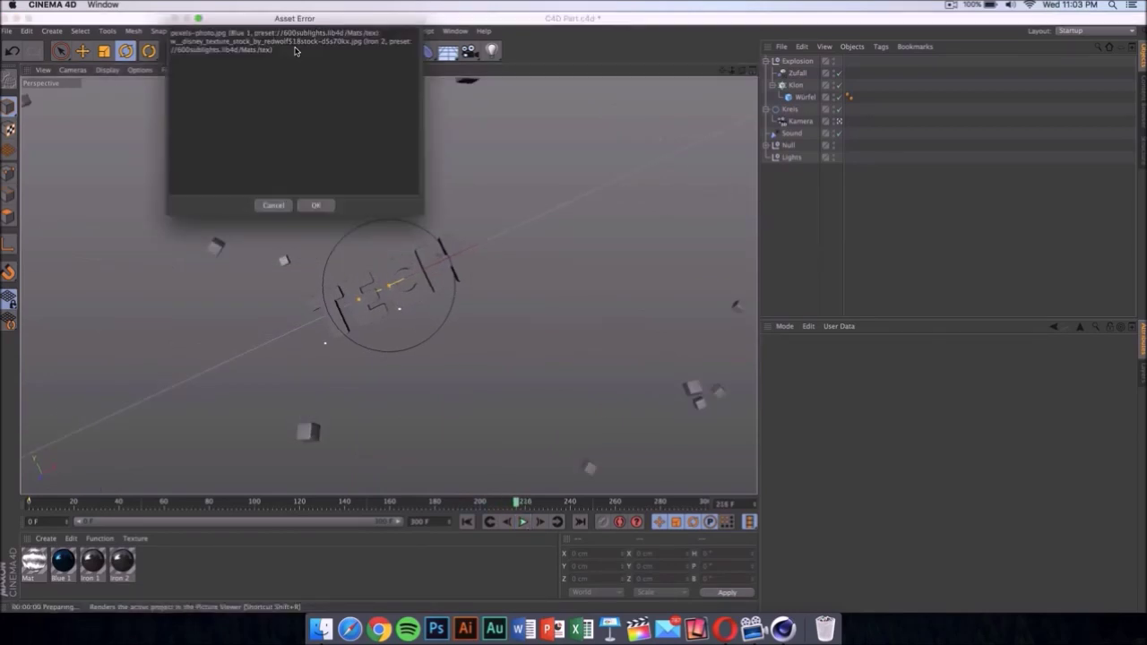
left_click(315, 206)
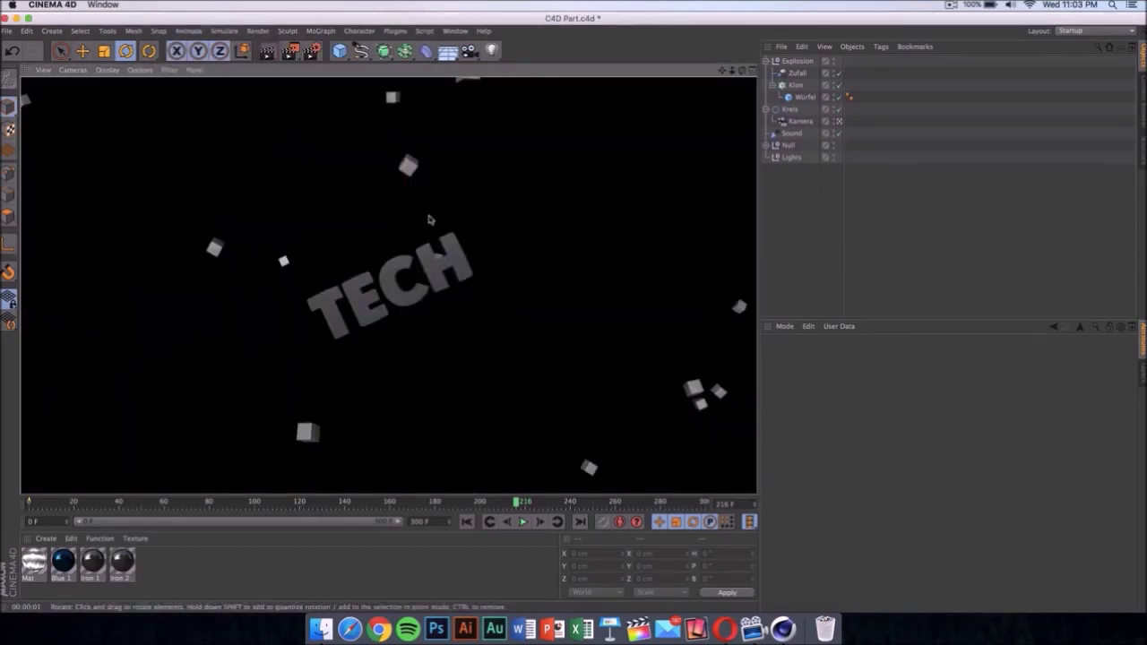
left_click(553, 287)
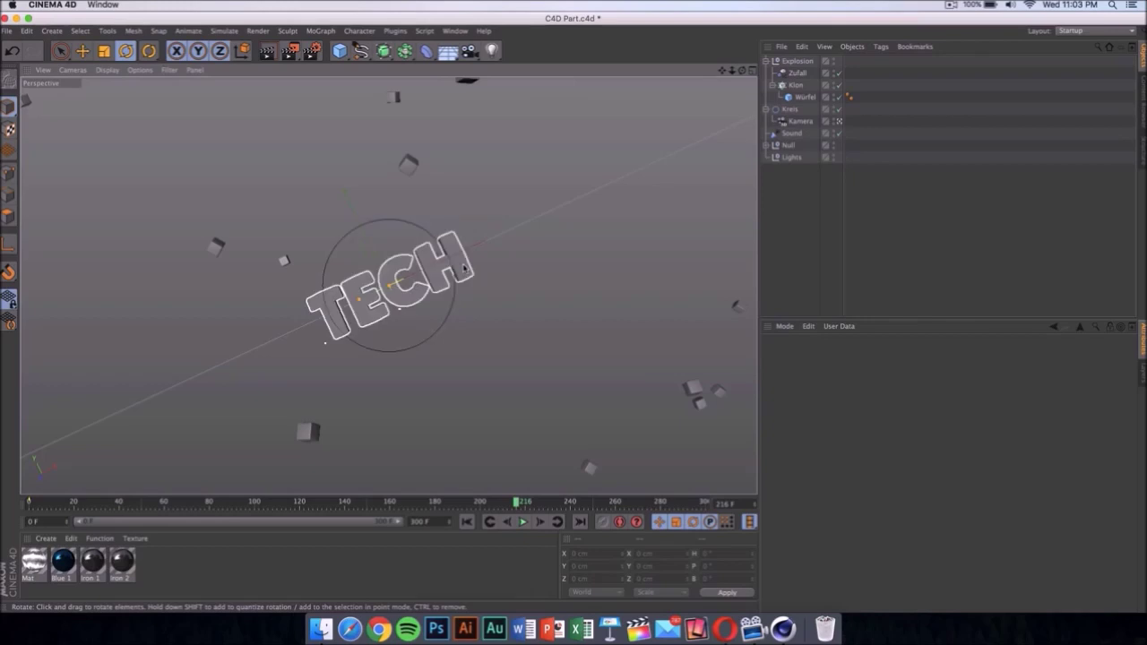
Step: Browse the Font list for the TECH MoText, keeping Plump as its font
left_click(464, 267)
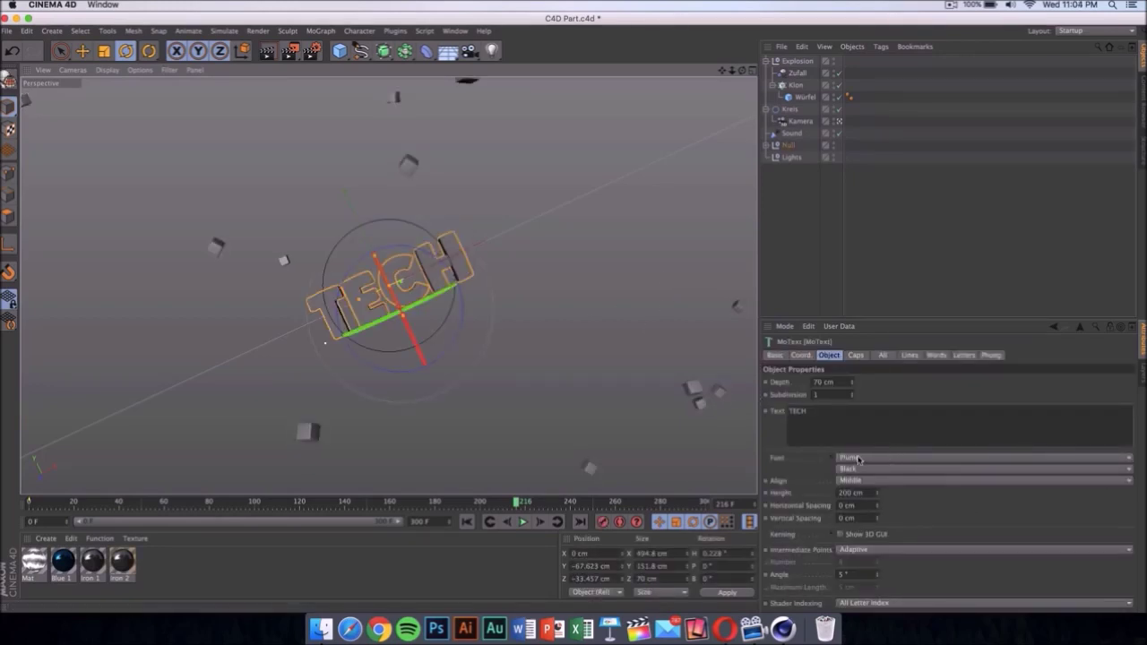
left_click(887, 457)
left_click(886, 457)
left_click(887, 458)
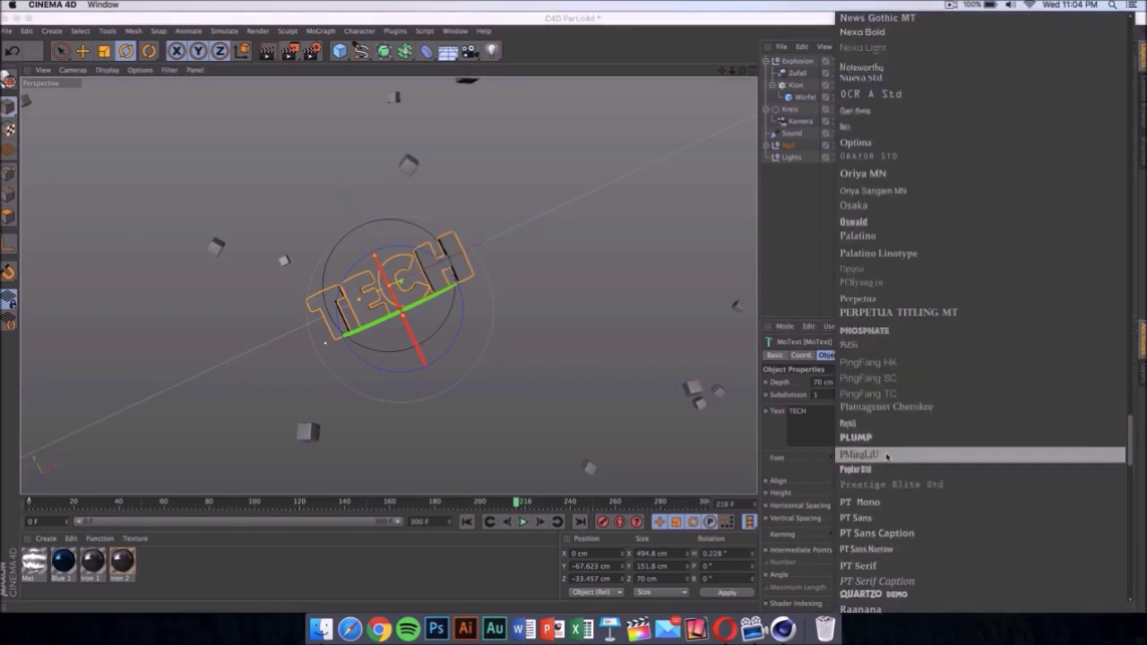
scroll(934, 396, "down", 10)
scroll(935, 243, "up", 20)
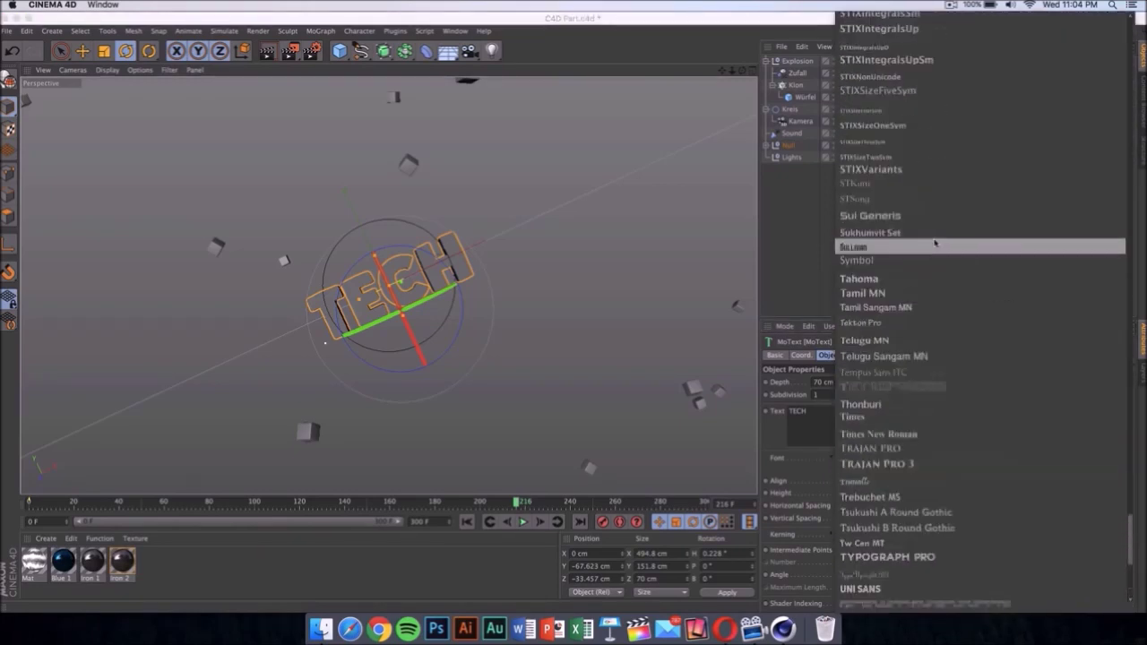
scroll(935, 123, "down", 20)
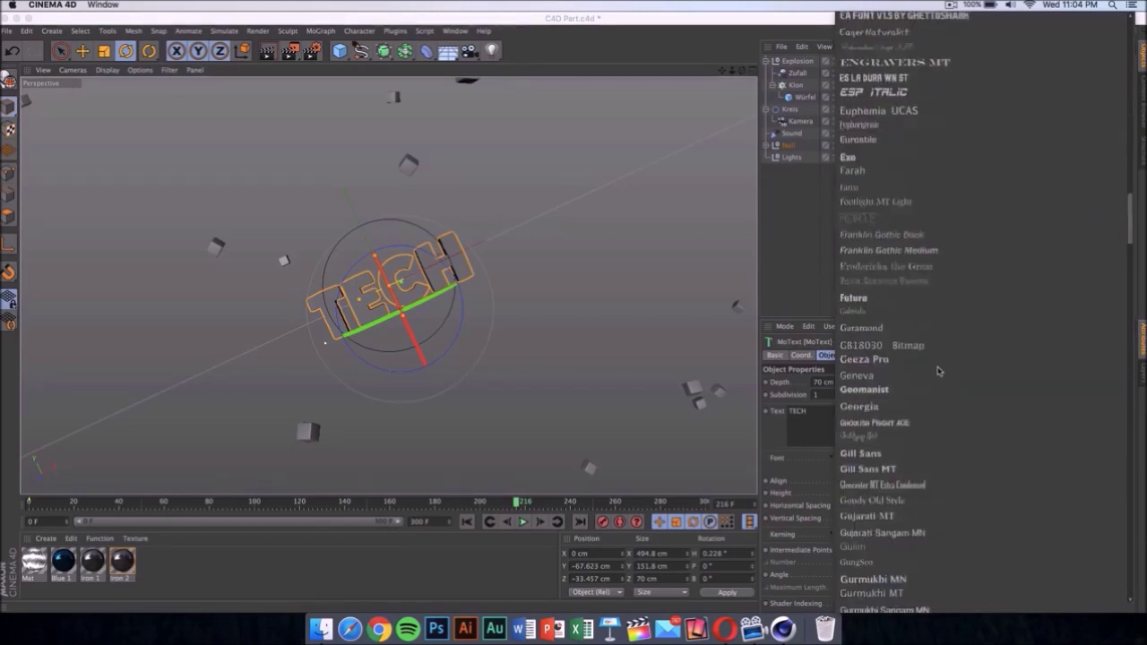
scroll(945, 36, "up", 2)
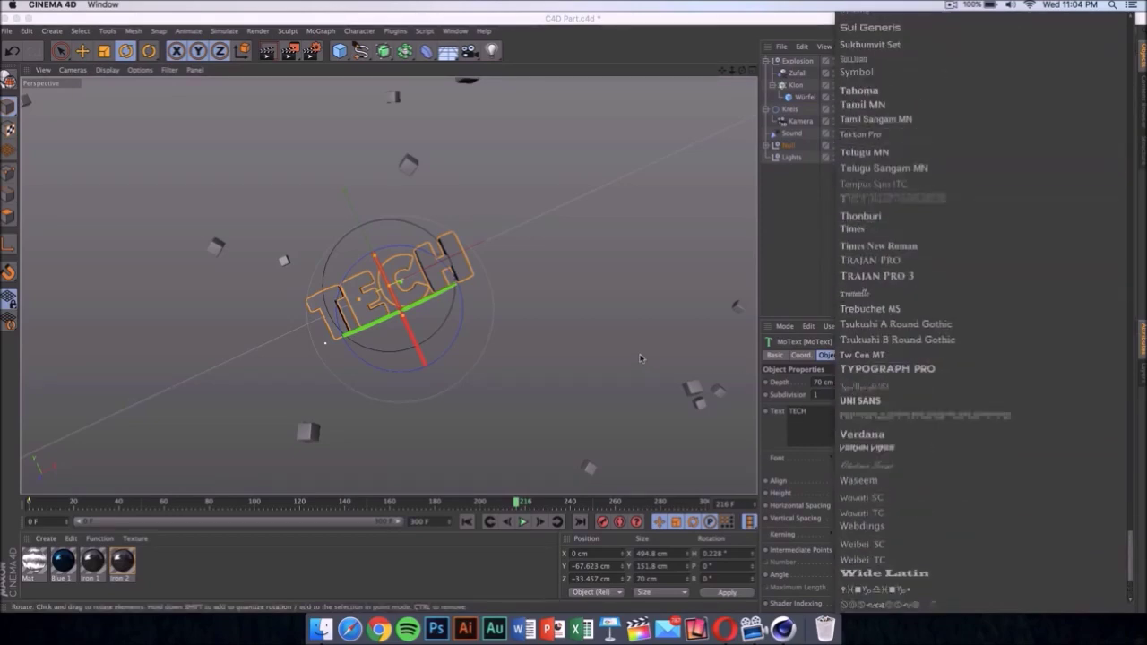
left_click(896, 262)
left_click(748, 466)
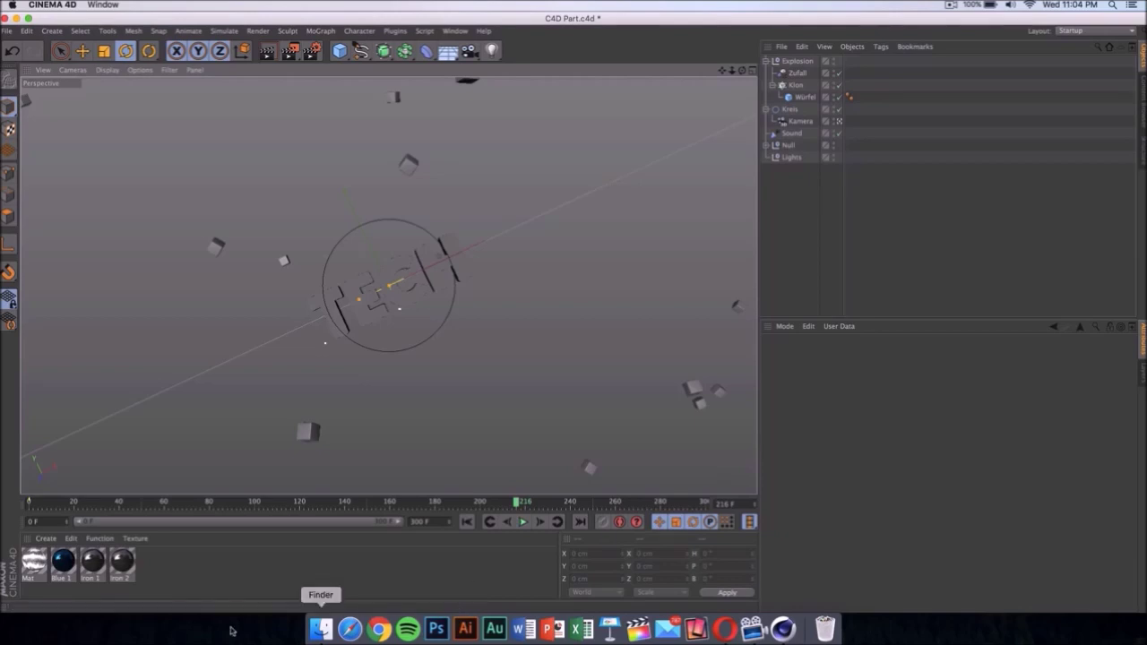
Step: Open the Blue 1 material editor to review its 14/68/127 colour, then close it
left_click(68, 562)
double_click(68, 562)
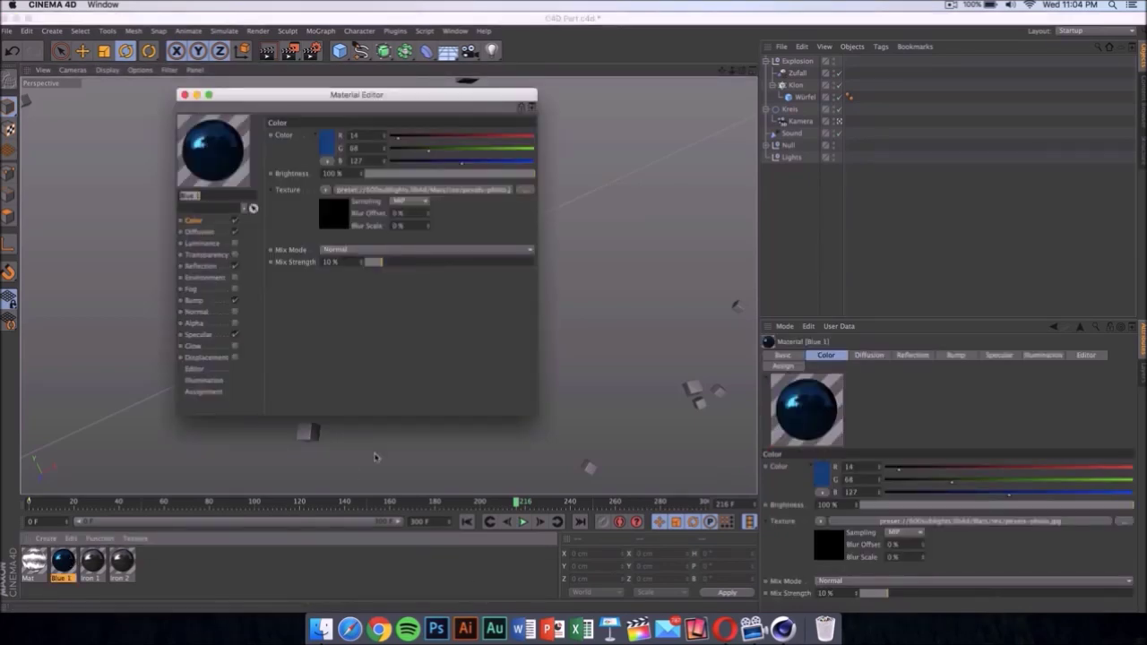
left_click_drag(308, 93, 682, 49)
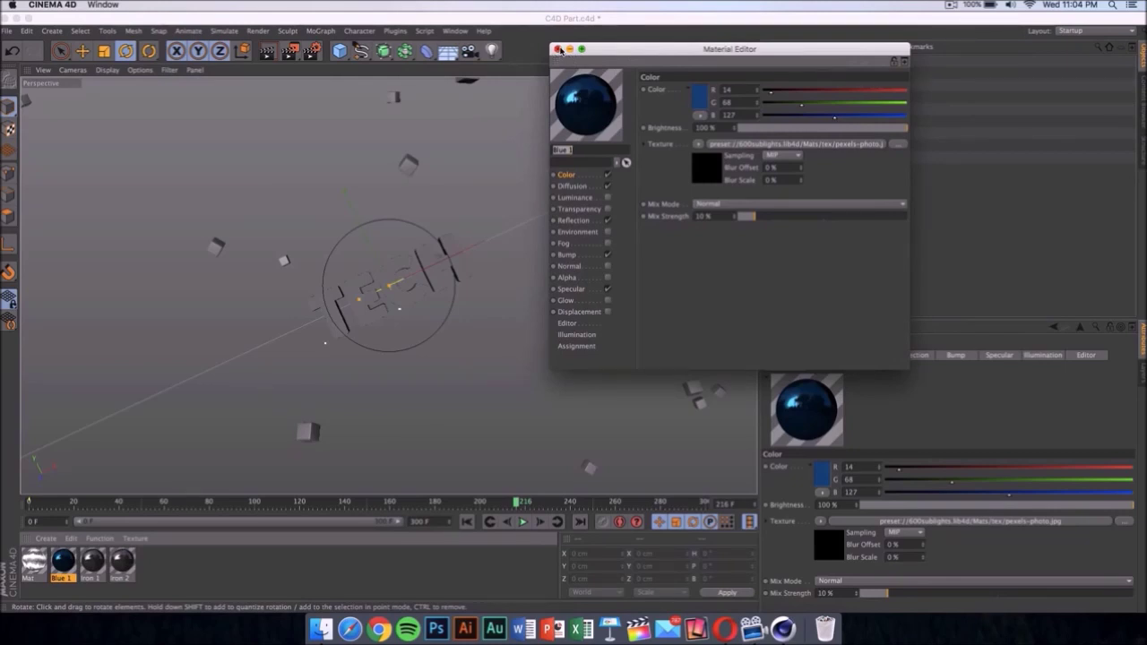
left_click(558, 50)
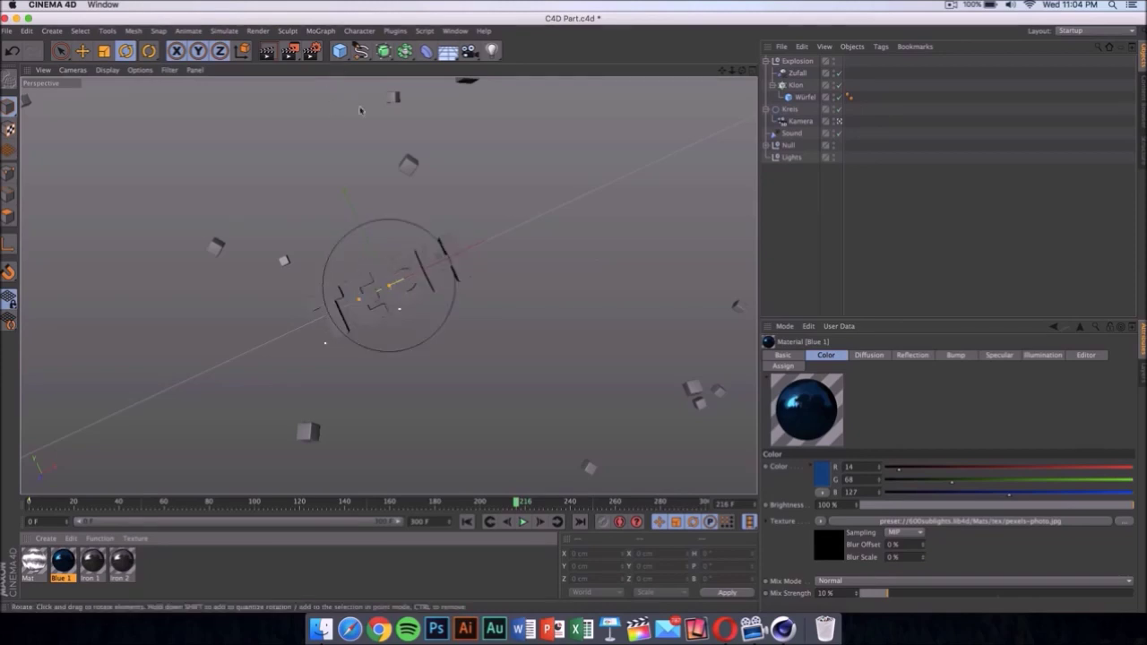
Step: In Render Settings' Save page, set the output file to Desktop/Intro as QuickTime Movie
left_click(314, 52)
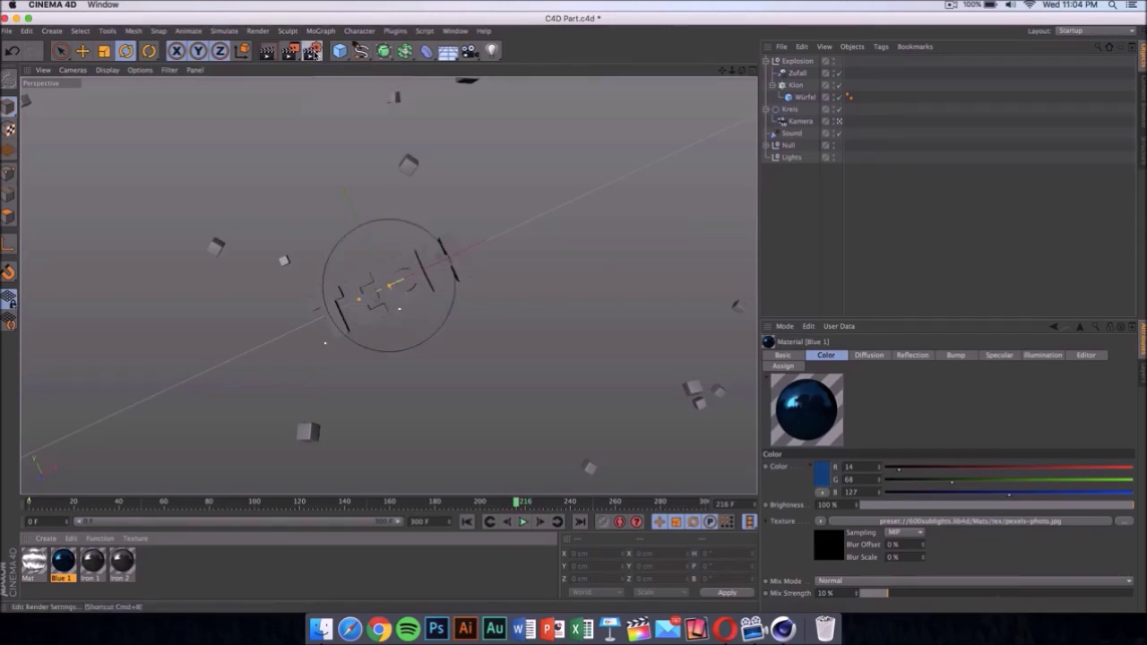
left_click_drag(350, 29, 540, 121)
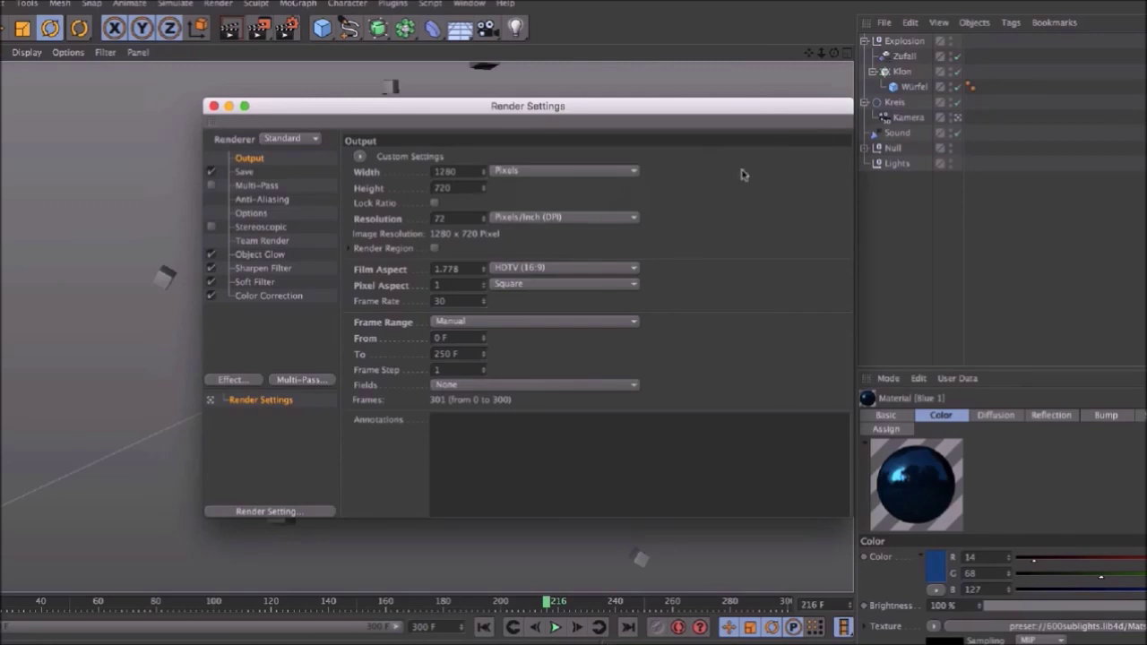
left_click(276, 174)
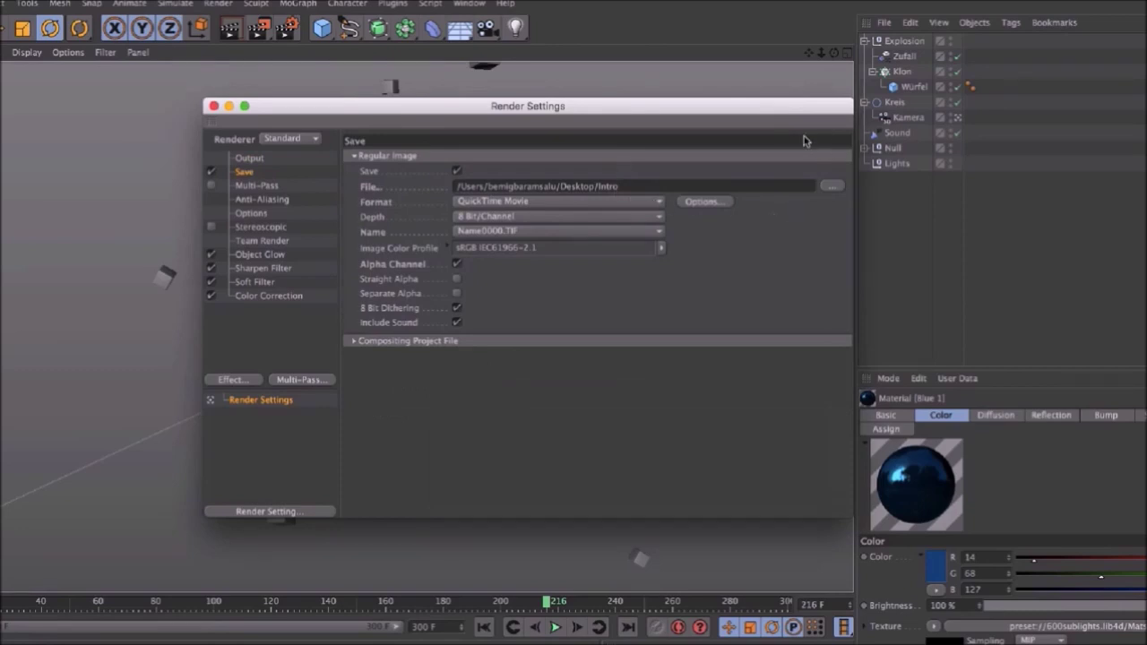
left_click(832, 185)
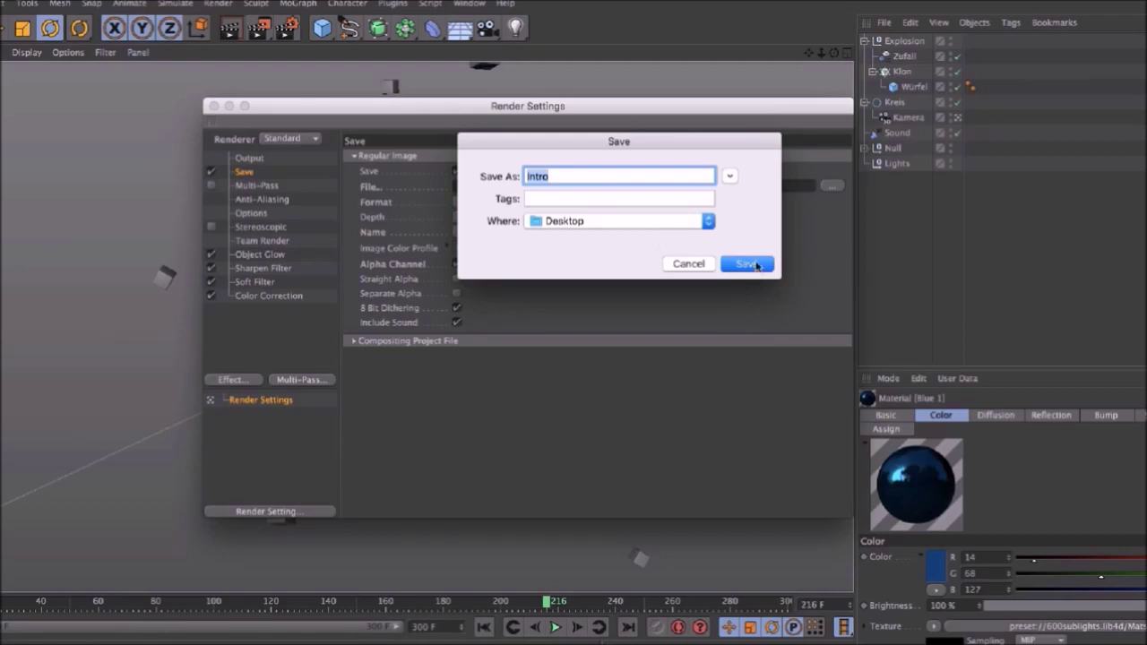
left_click(690, 264)
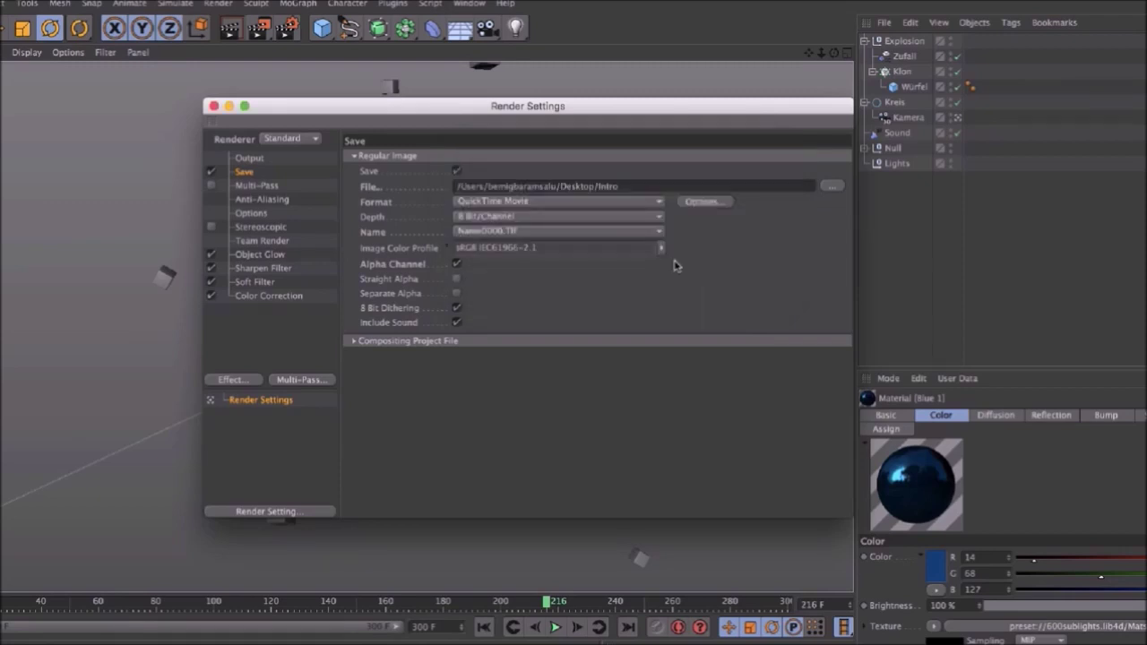
left_click(577, 201)
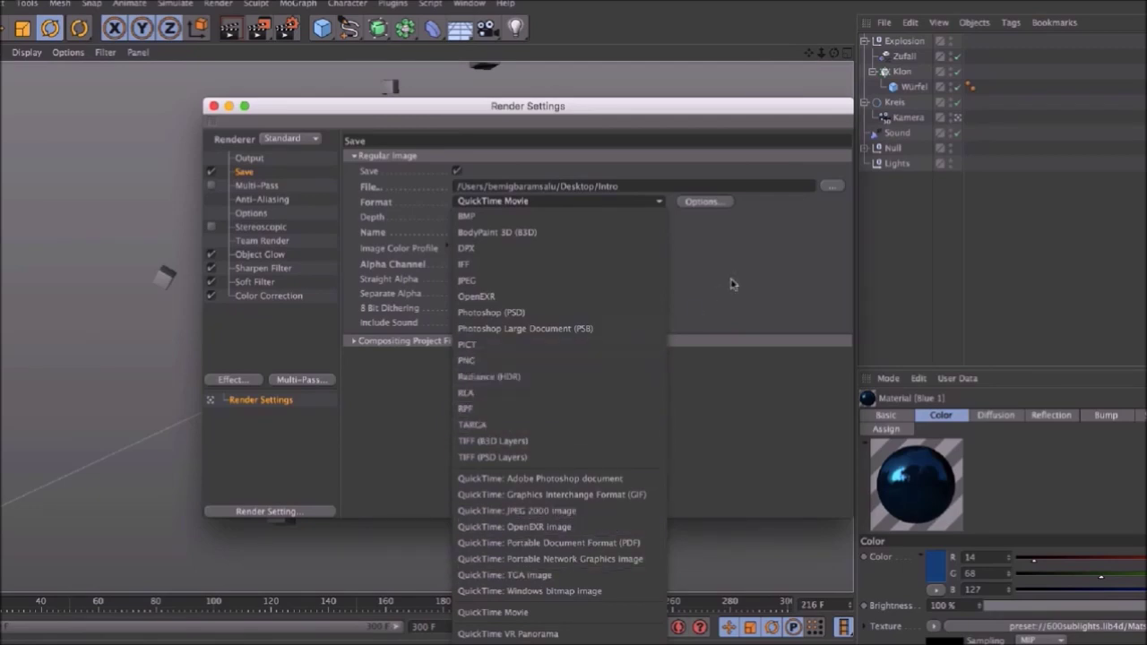
left_click(758, 269)
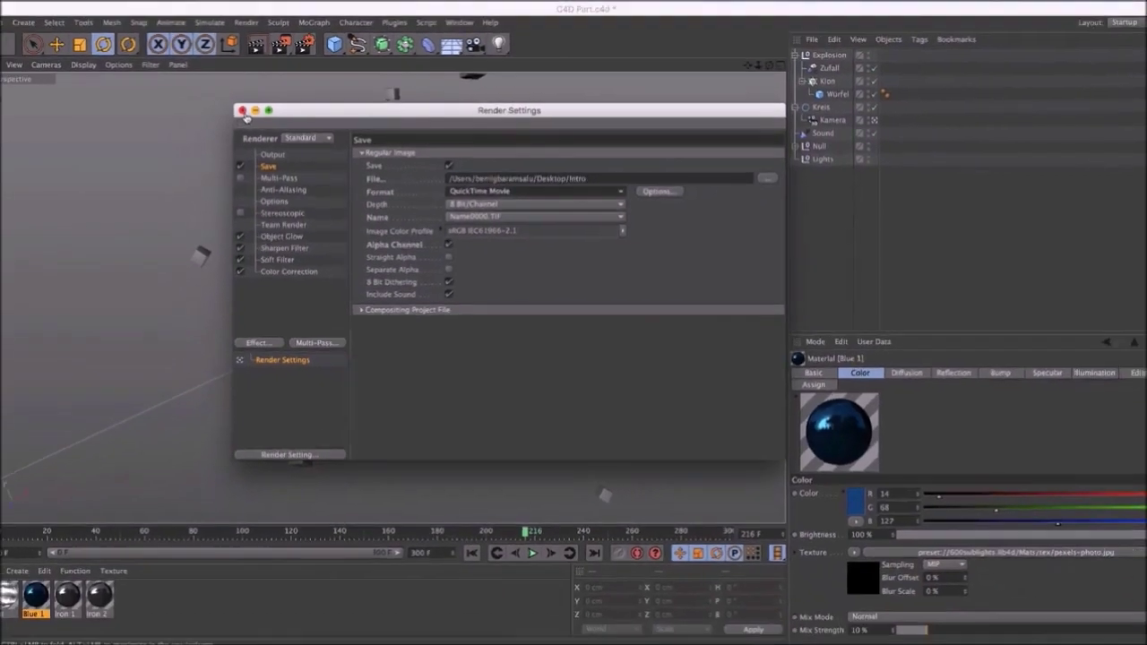
left_click(213, 106)
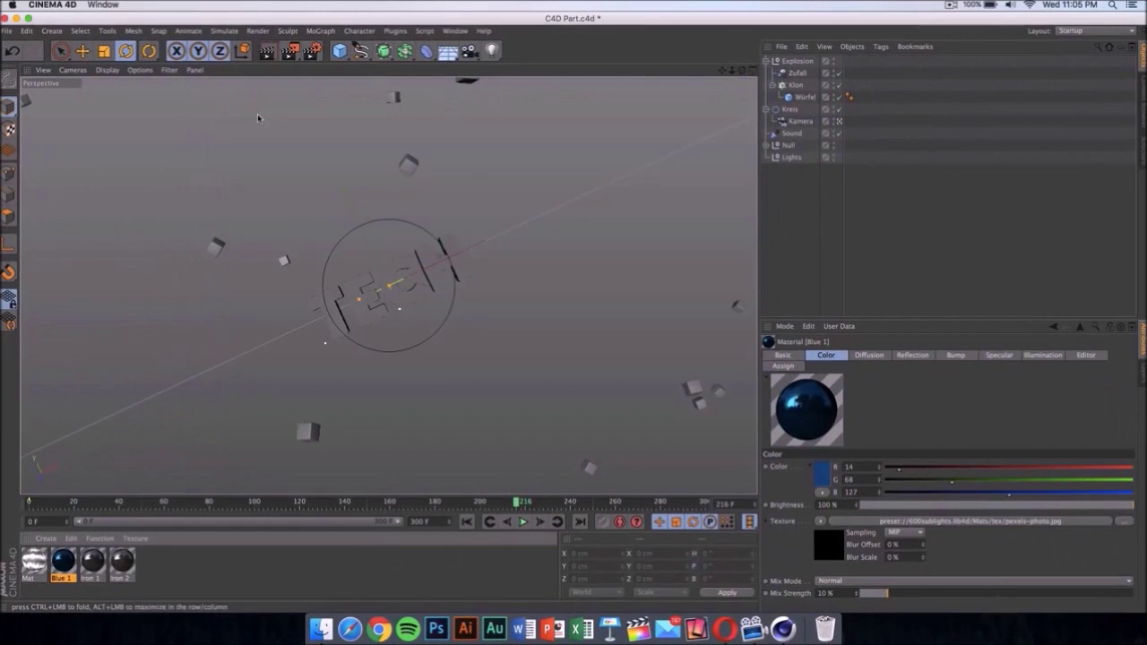
Step: Render the 1280x720 Intro project in the Picture Viewer past the warning, then close the viewer
left_click(296, 54)
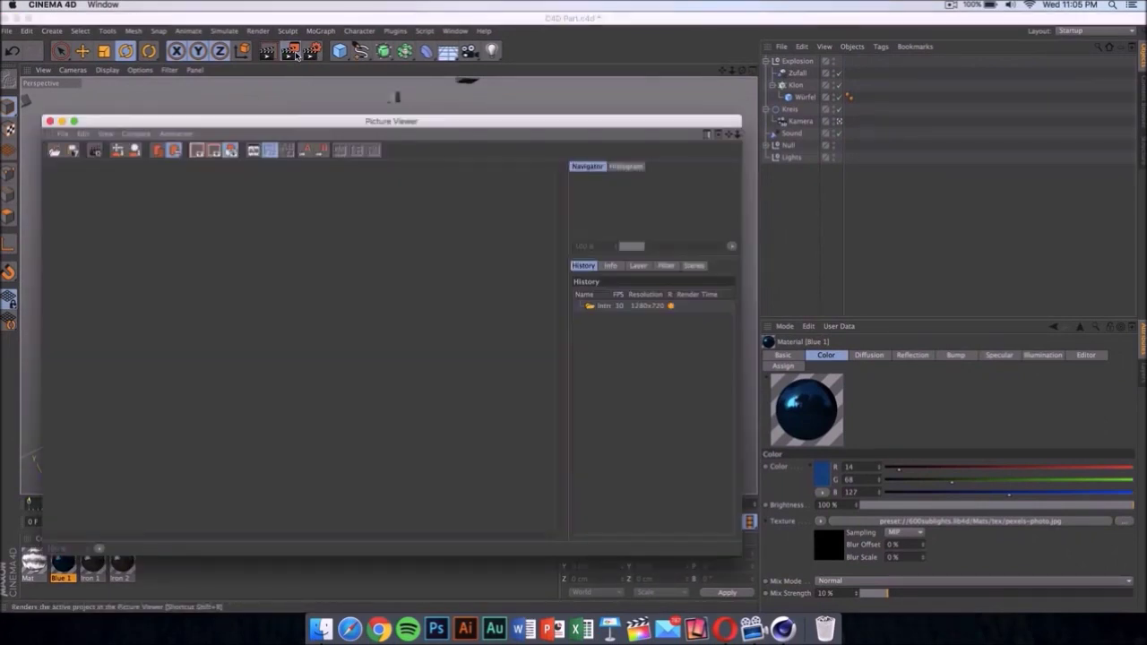
left_click(313, 205)
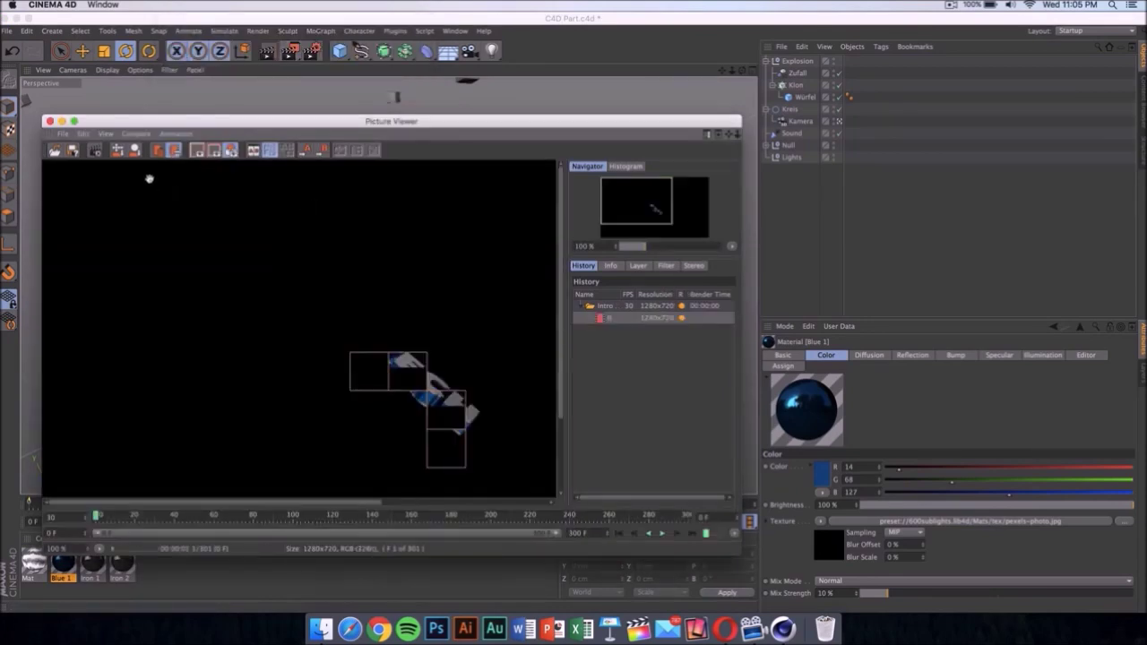
left_click(49, 121)
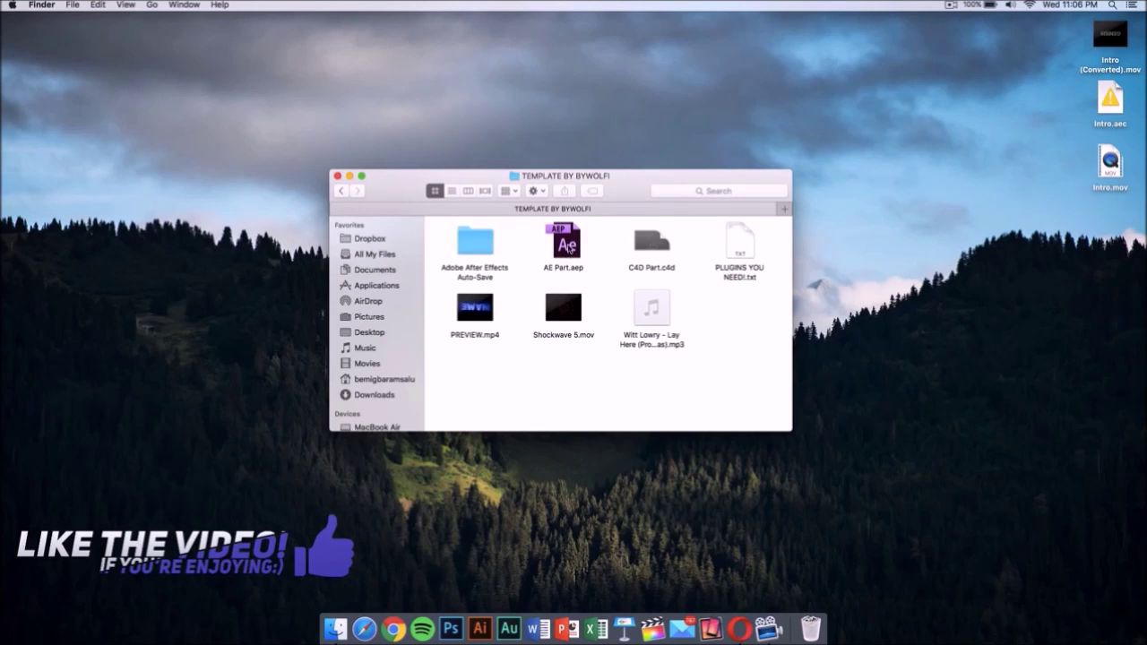
Step: Open AE Part.aep from the TEMPLATE BY BYWOLFI folder in After Effects CC 2014
left_click(568, 251)
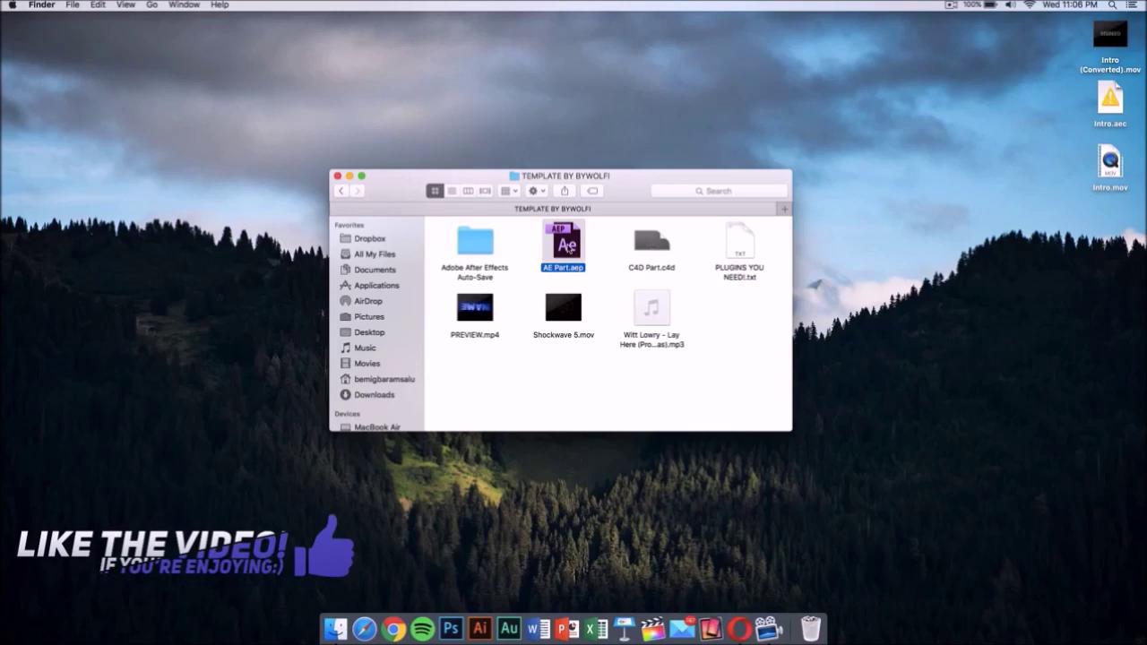
double_click(568, 248)
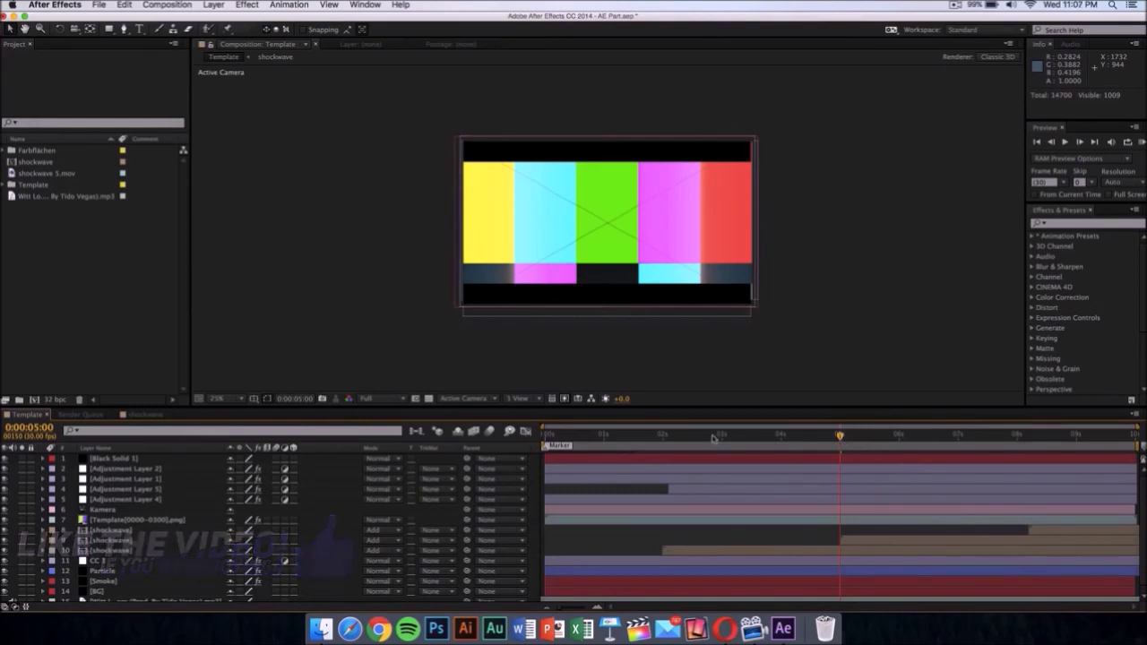
Step: Move the time back to 0:00:04:21, expand the Template folder and select Template[0000-0300].png
key("Page_Up")
key("Page_Up")
key("Page_Up")
key("Page_Up")
key("Page_Up")
key("Page_Up")
key("Page_Up")
key("Page_Up")
key("Page_Up")
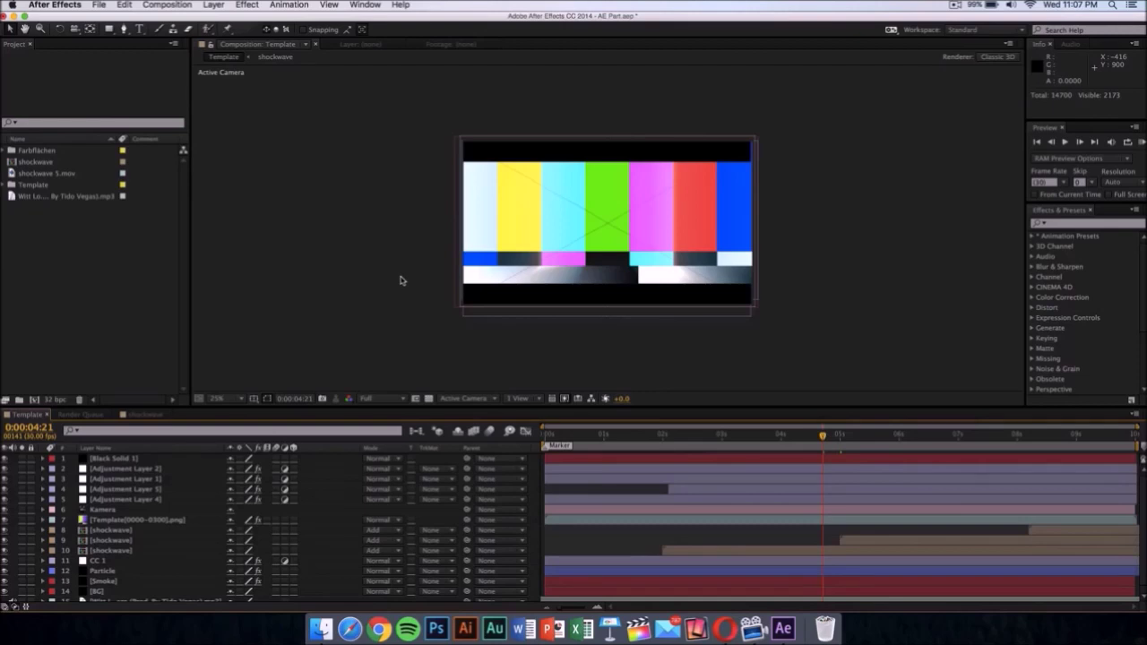
left_click(8, 185)
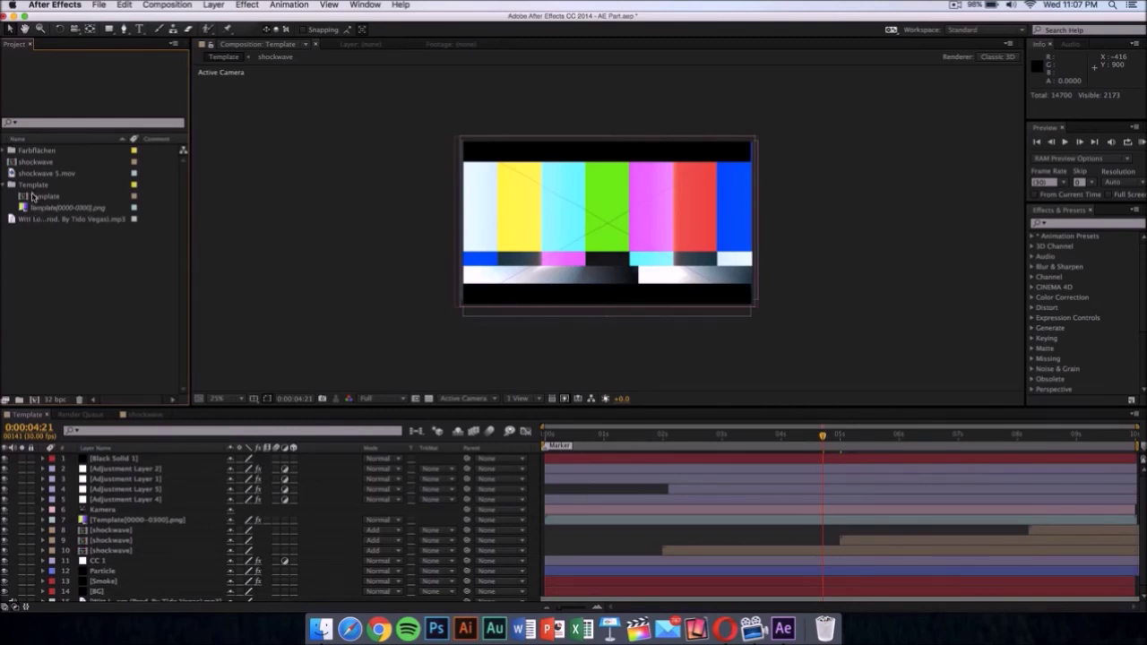
left_click_drag(36, 185, 35, 207)
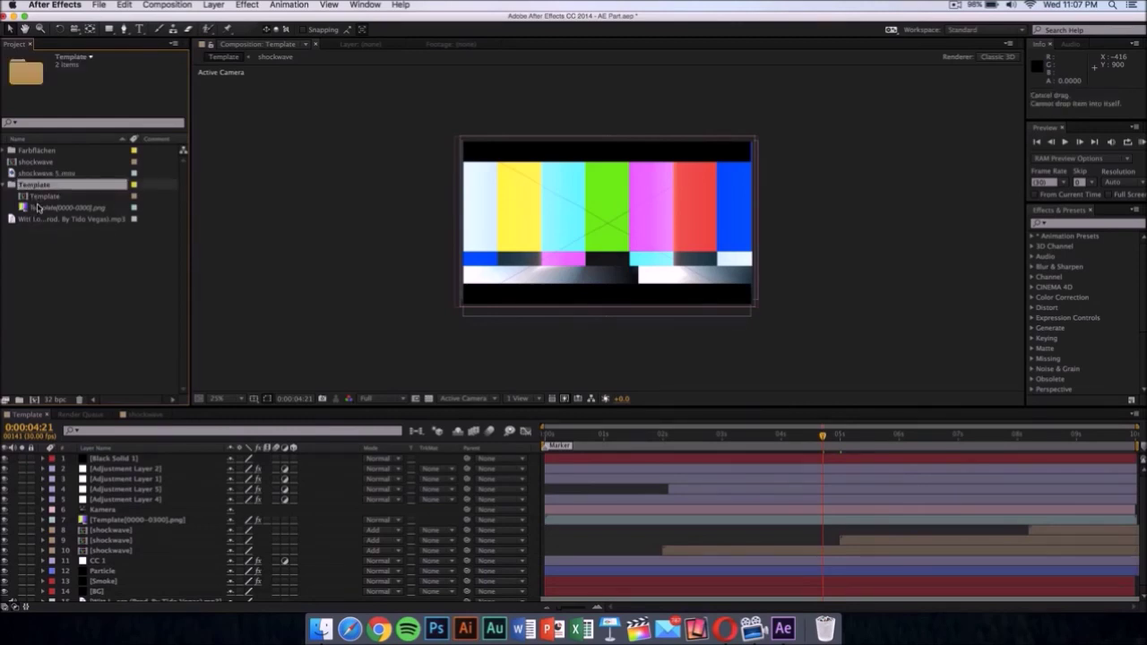
left_click(38, 207)
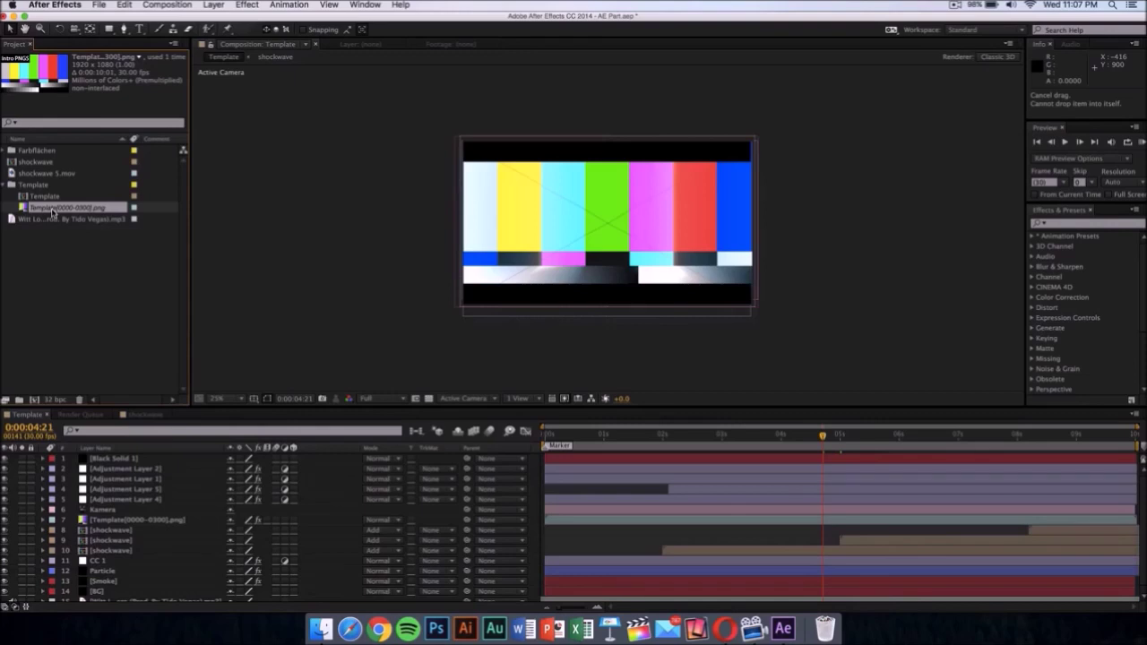
Step: Replace the Template[0000-0300].png footage with Intro (Converted).mov from the Desktop
right_click(52, 211)
left_click(53, 212)
right_click(104, 209)
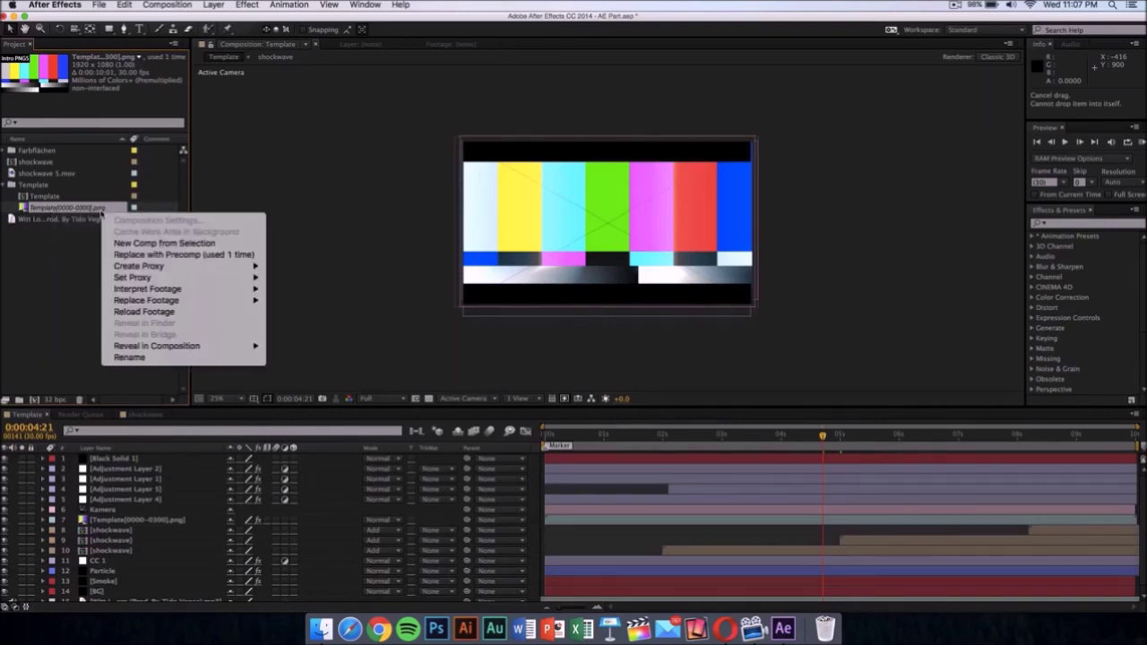
mouse_move(180, 302)
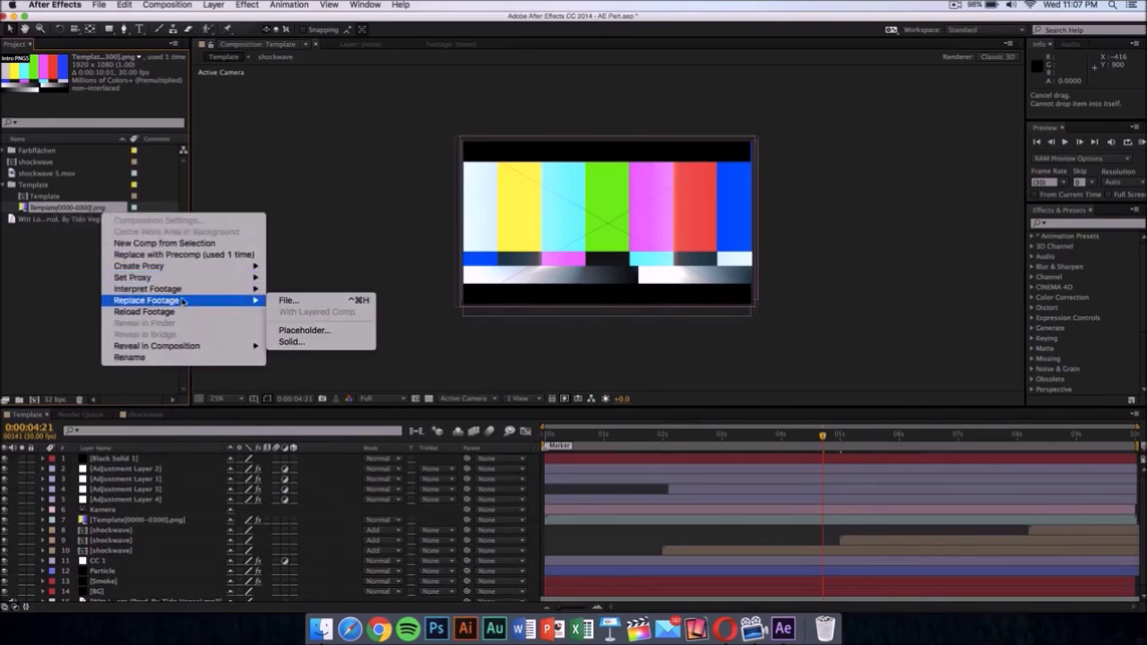
left_click(306, 302)
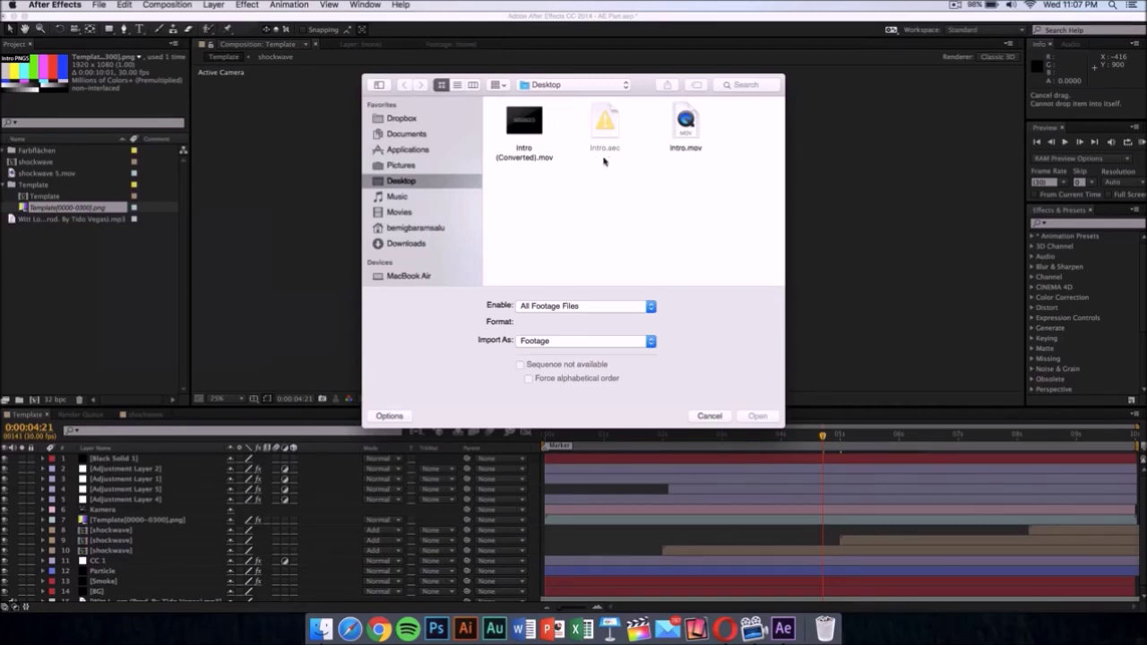
left_click(536, 158)
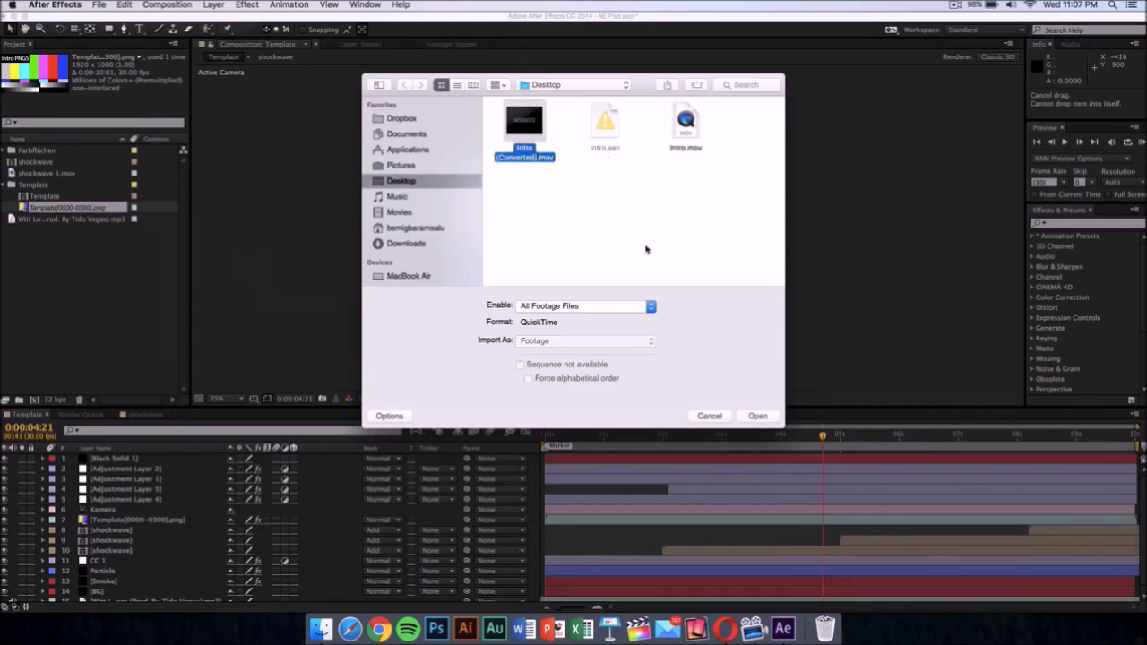
left_click(758, 417)
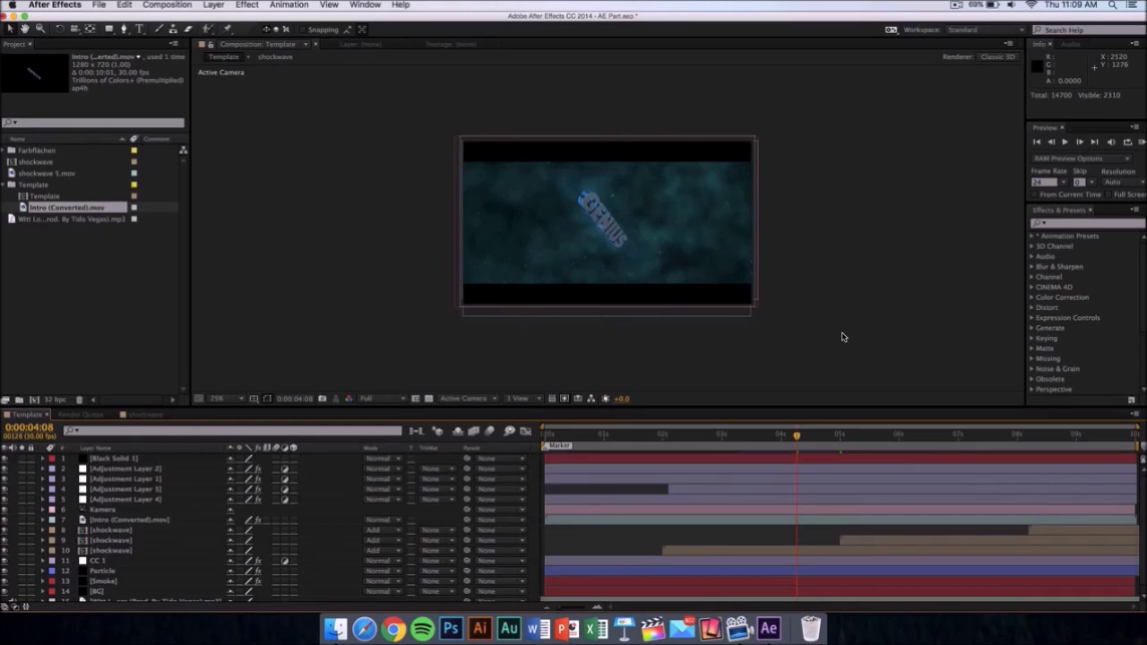
Step: Queue the Template comp, save its output as Template_1.mov on the Desktop, and render
left_click(173, 7)
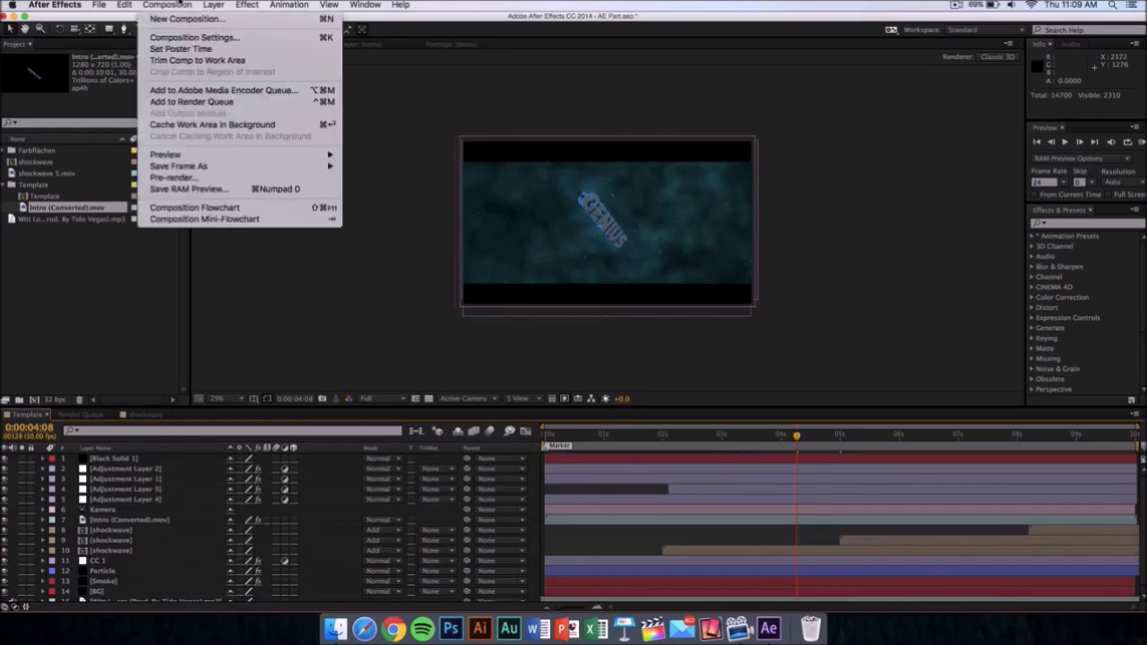
left_click(202, 102)
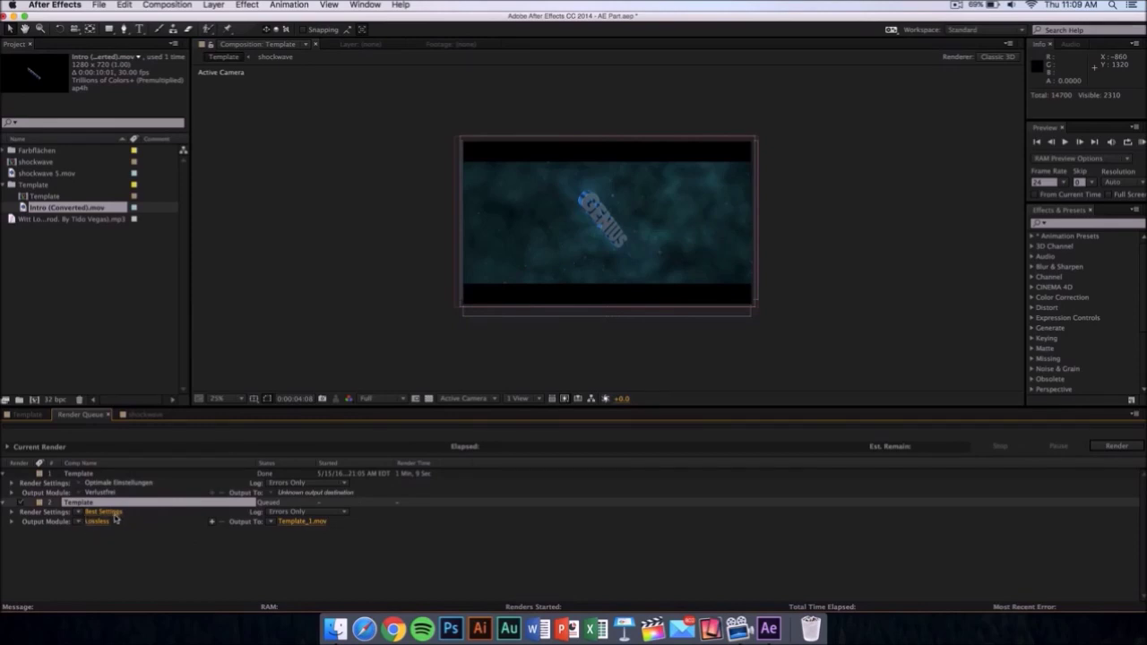
left_click(308, 525)
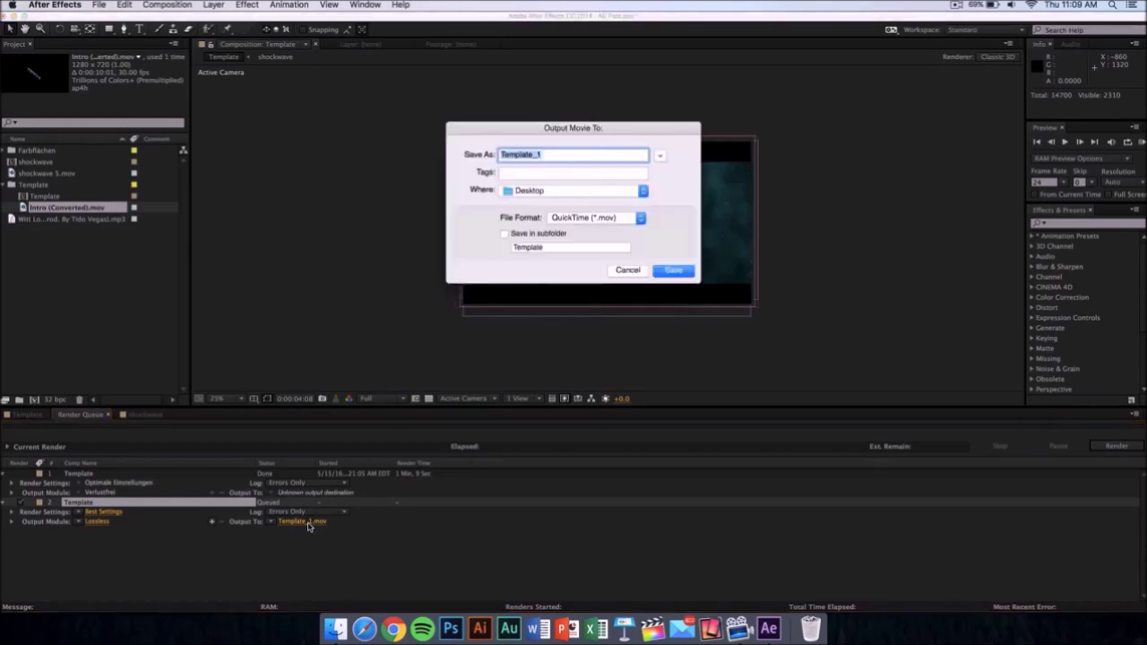
left_click(532, 193)
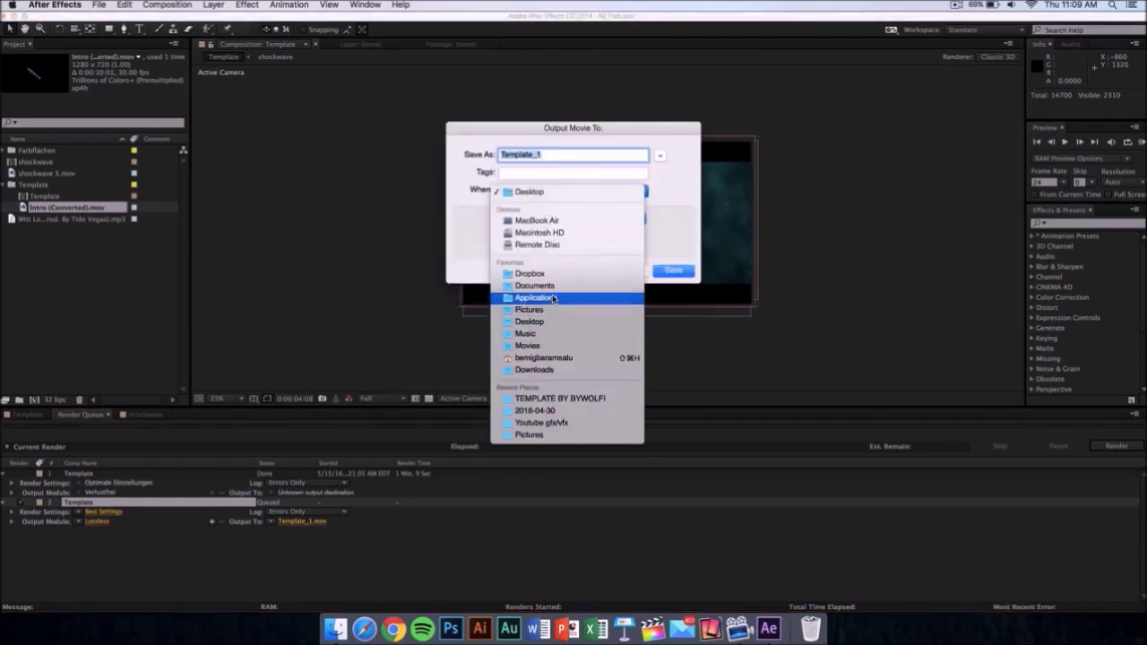
left_click(690, 216)
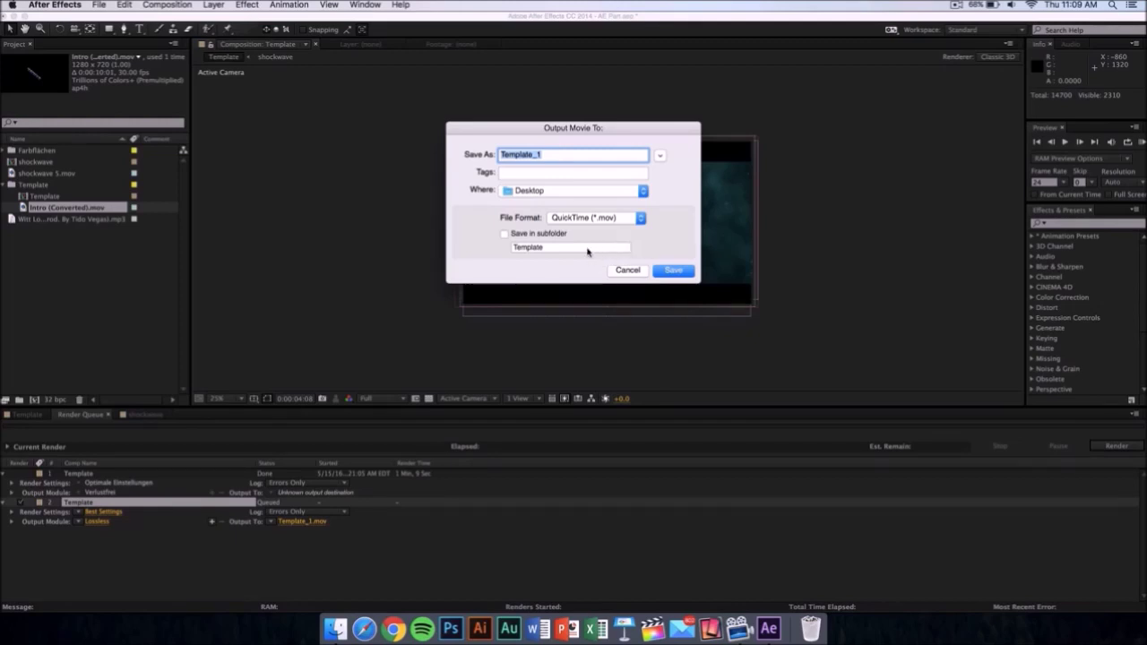
left_click(681, 271)
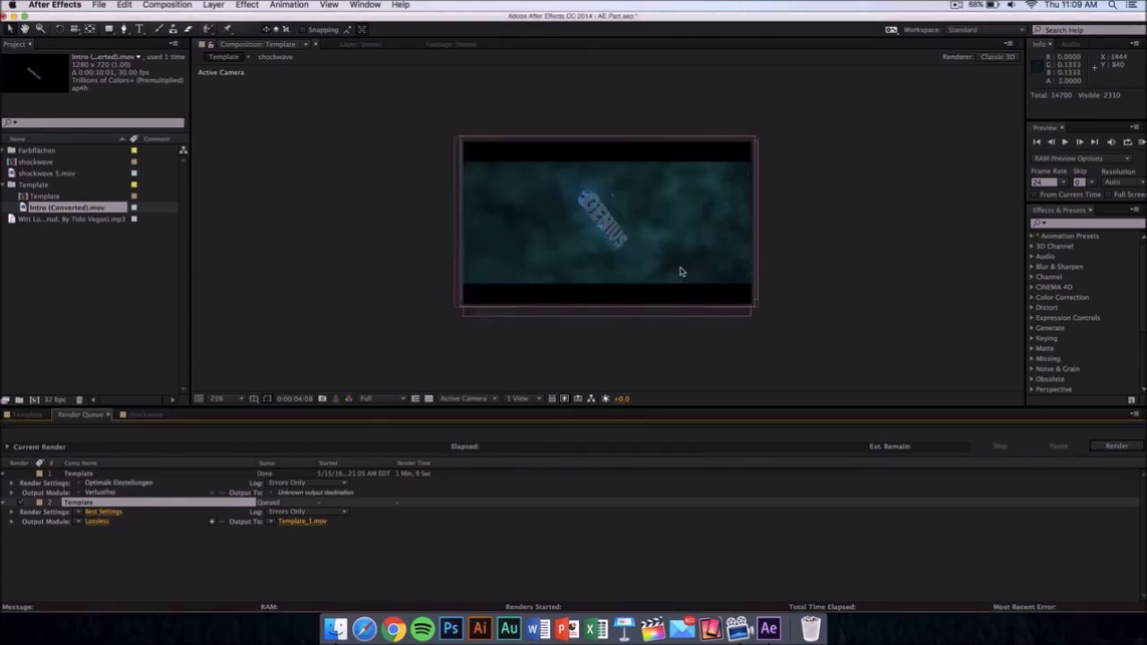
left_click(1115, 448)
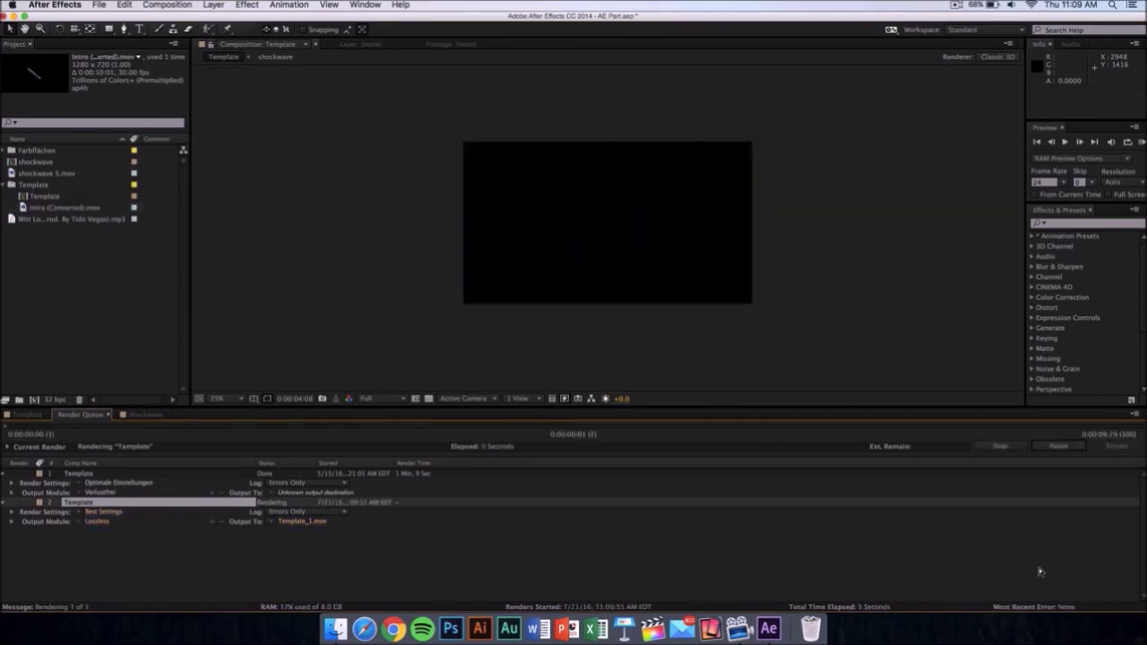